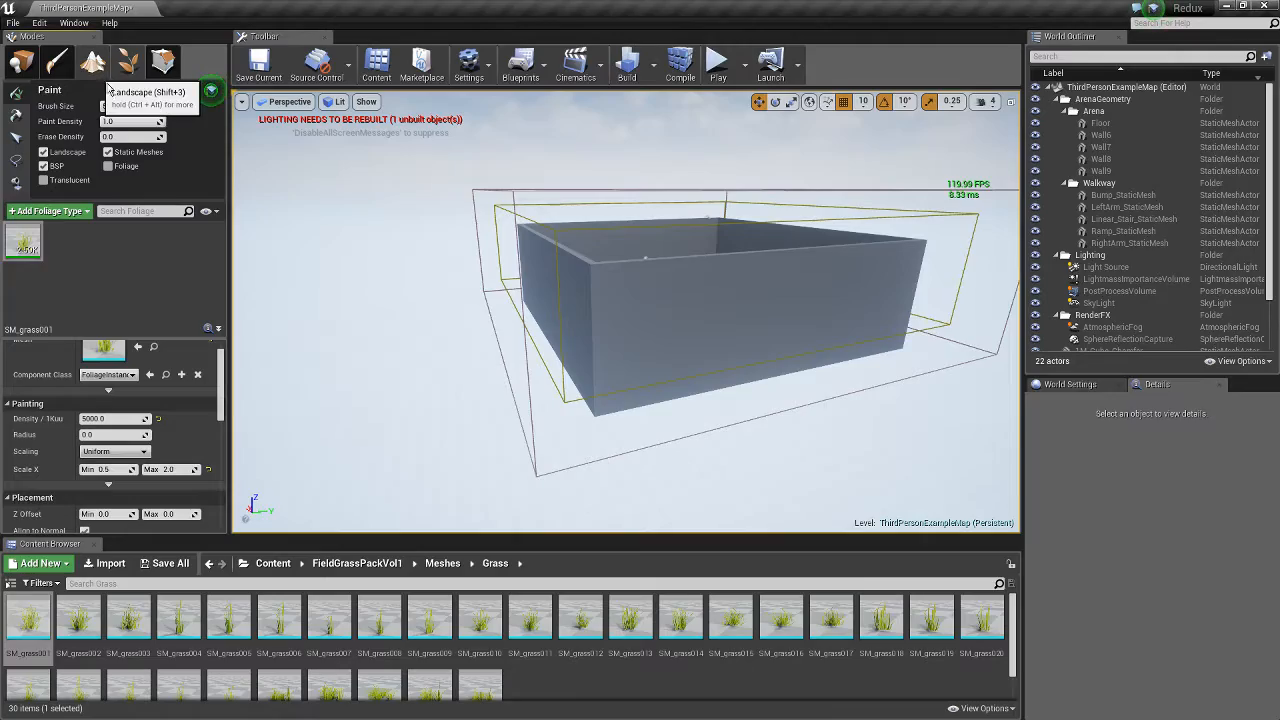
Create a new landscape around the arena with no material, 63x63-quad sections and 8 x 8 components
{"action": "left_click", "coordinate": [95, 63]}
{"action": "right_click_drag", "start_coordinate": [315, 245], "coordinate": [395, 300]}
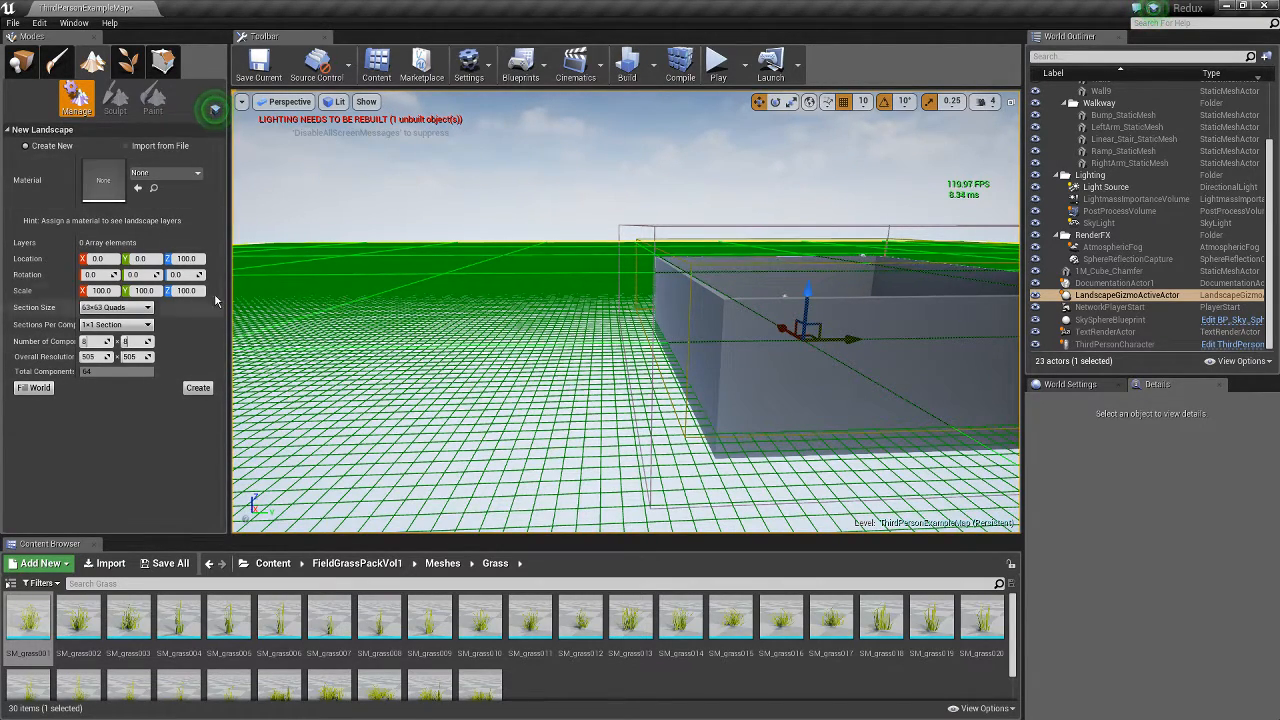
{"action": "left_click", "coordinate": [198, 388]}
{"action": "right_click_drag", "start_coordinate": [514, 286], "coordinate": [515, 287]}
Raise a mound beside the arena with the Sculpt tool and even it out with the Smooth tool
{"action": "left_click", "coordinate": [31, 165]}
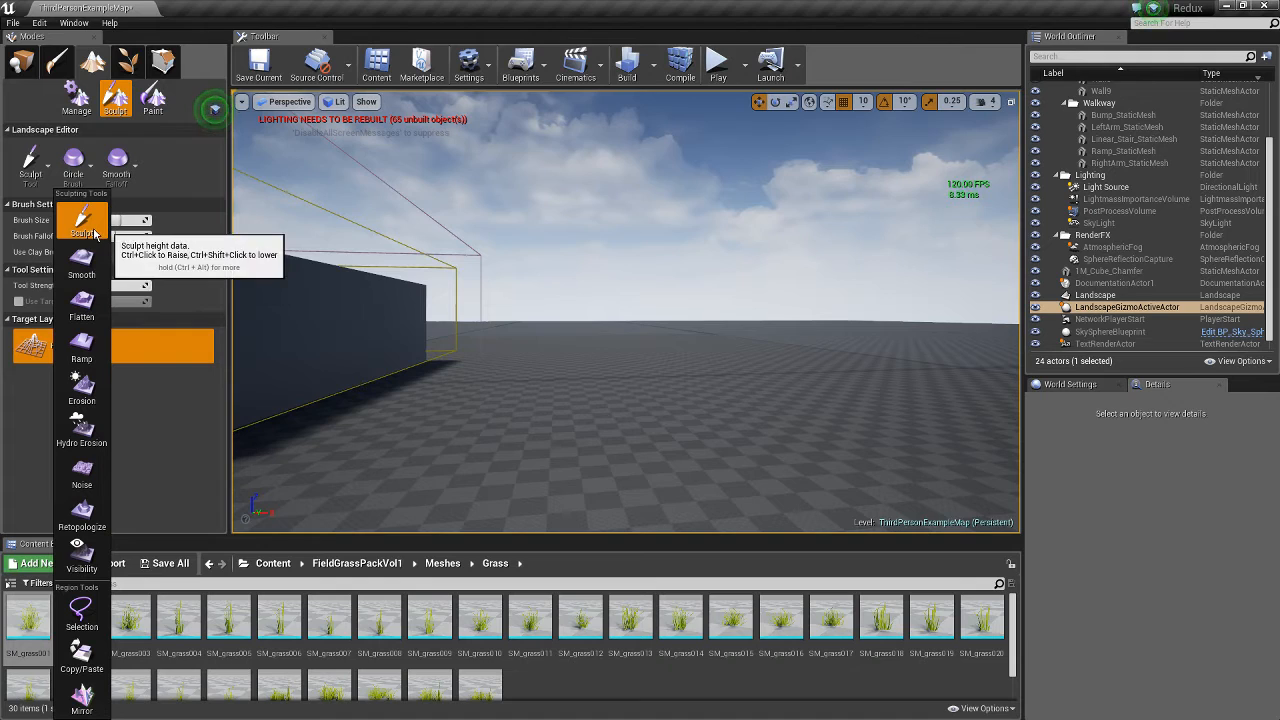
{"action": "right_click_drag", "start_coordinate": [714, 344], "coordinate": [714, 344]}
{"action": "left_click_drag", "start_coordinate": [680, 294], "coordinate": [671, 263]}
{"action": "right_click_drag", "start_coordinate": [671, 263], "coordinate": [671, 263]}
{"action": "left_click", "coordinate": [31, 160]}
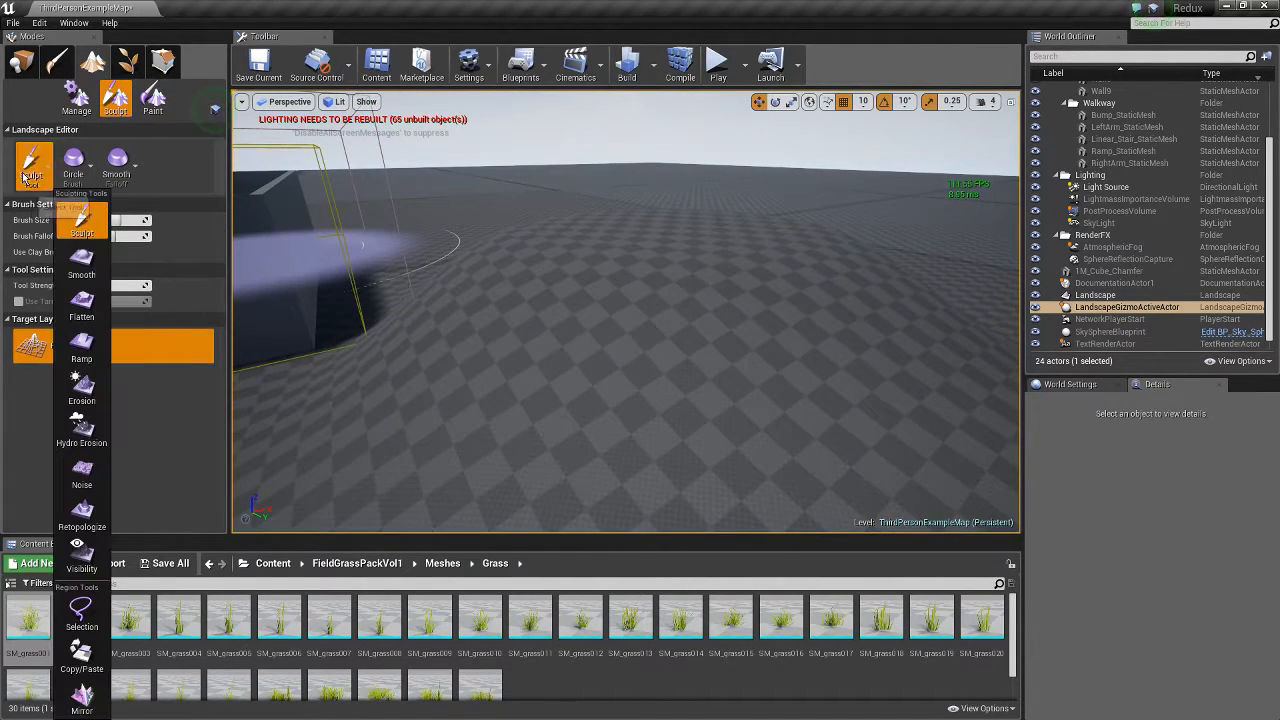
{"action": "left_click", "coordinate": [80, 250]}
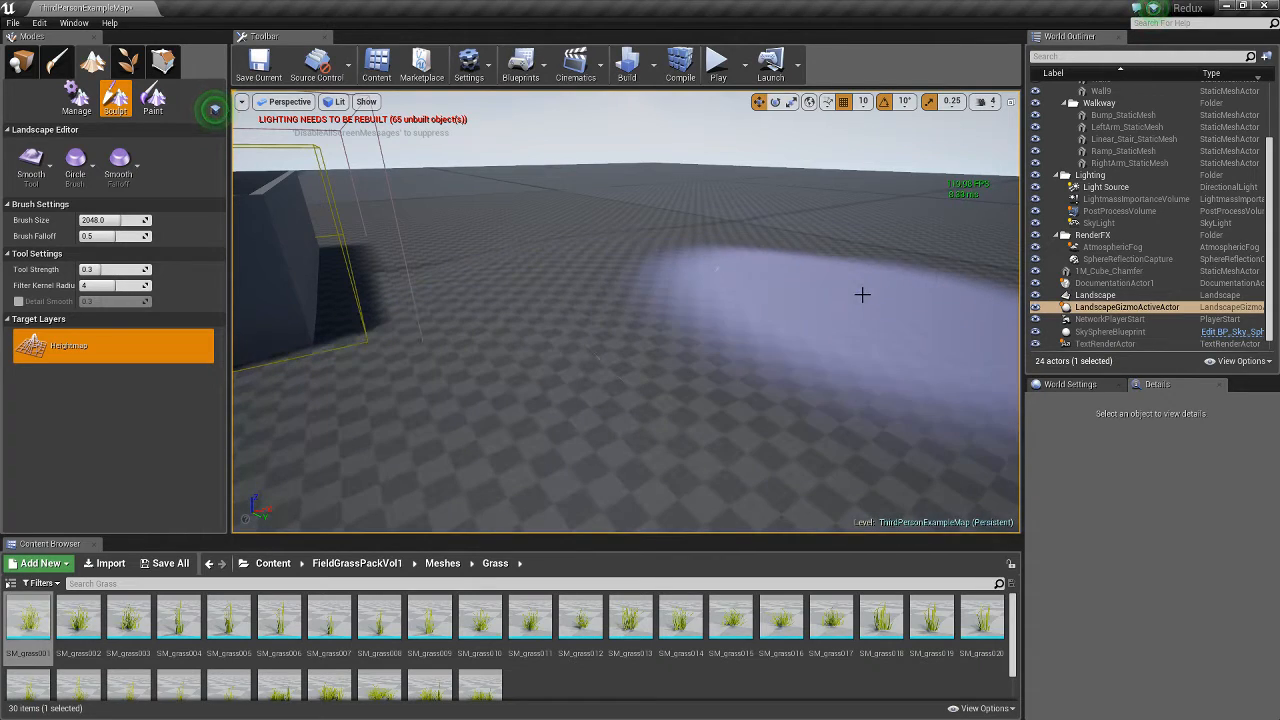
Try the Flatten tool on the landscape beside the arena with flatten mode Both
{"action": "left_click", "coordinate": [34, 186]}
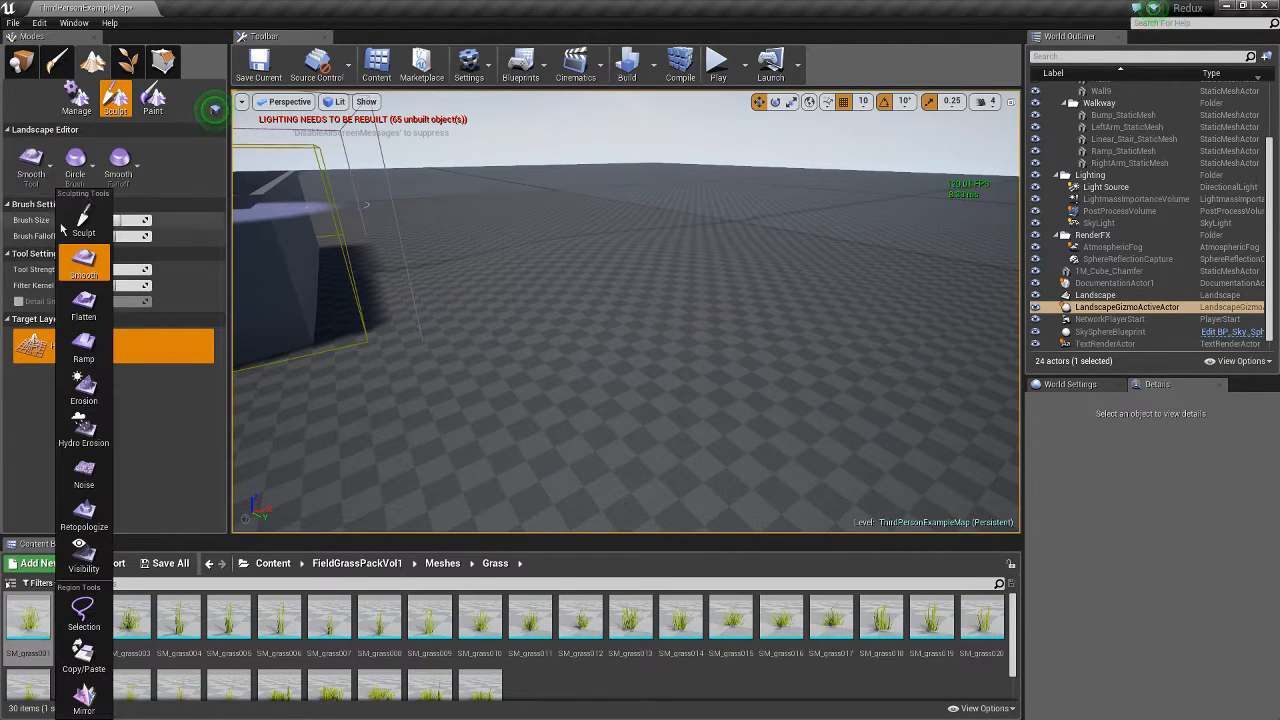
{"action": "left_click", "coordinate": [84, 305]}
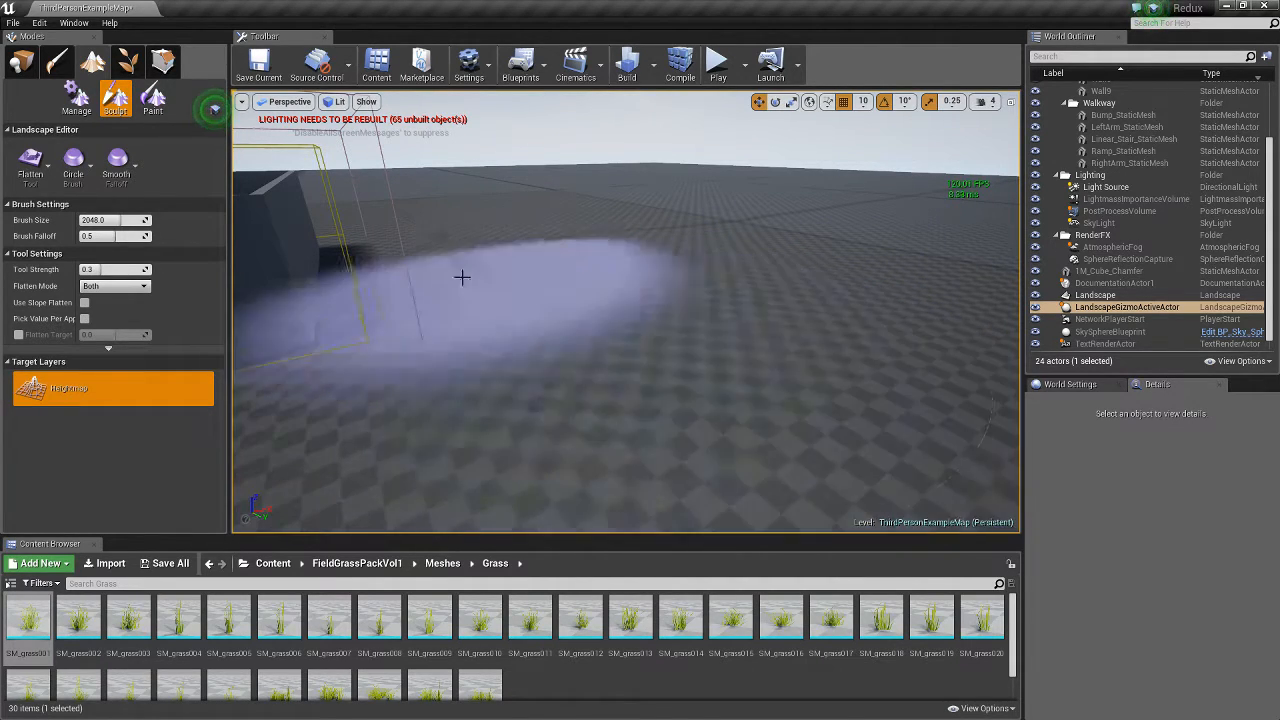
{"action": "right_click_drag", "start_coordinate": [603, 320], "coordinate": [603, 320]}
{"action": "right_click_drag", "start_coordinate": [724, 340], "coordinate": [724, 340]}
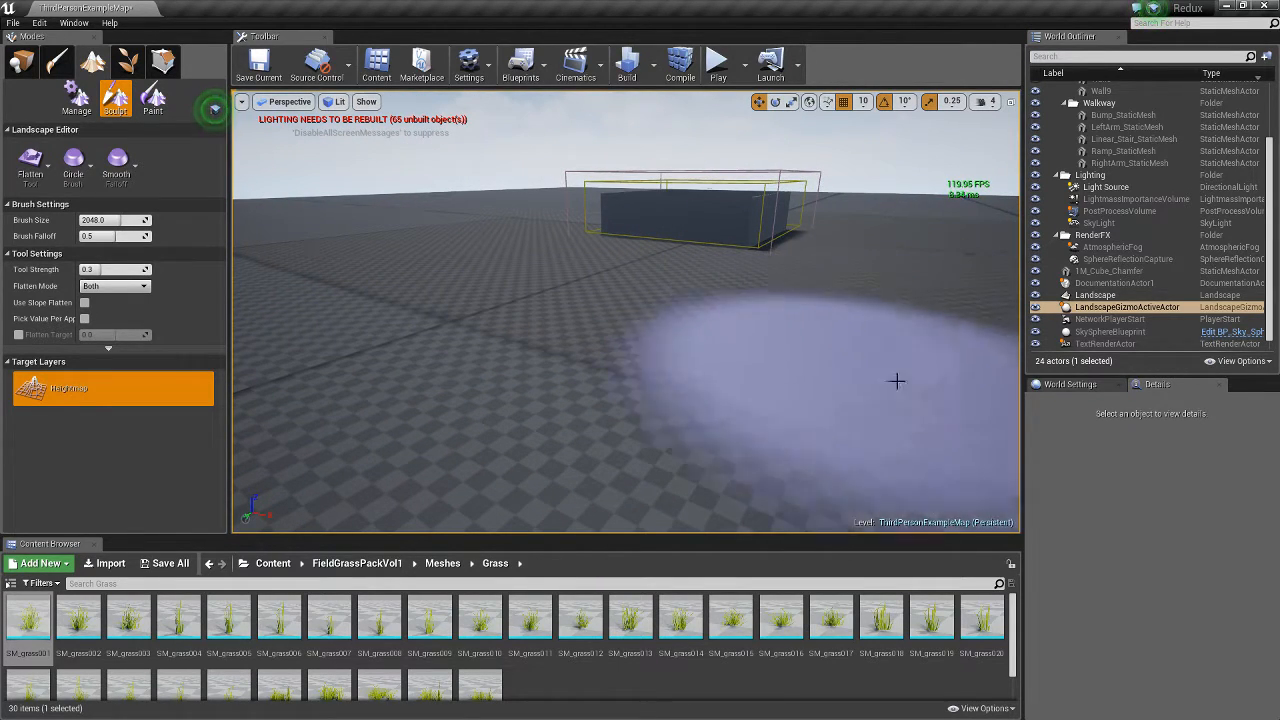
Add a landscape ramp from the ground outside up to the arena wall's top, about 2044 wide with side falloff 1.0
{"action": "right_click_drag", "start_coordinate": [634, 343], "coordinate": [630, 369]}
{"action": "left_click", "coordinate": [35, 175]}
{"action": "left_click", "coordinate": [63, 357]}
{"action": "right_click_drag", "start_coordinate": [458, 273], "coordinate": [458, 273]}
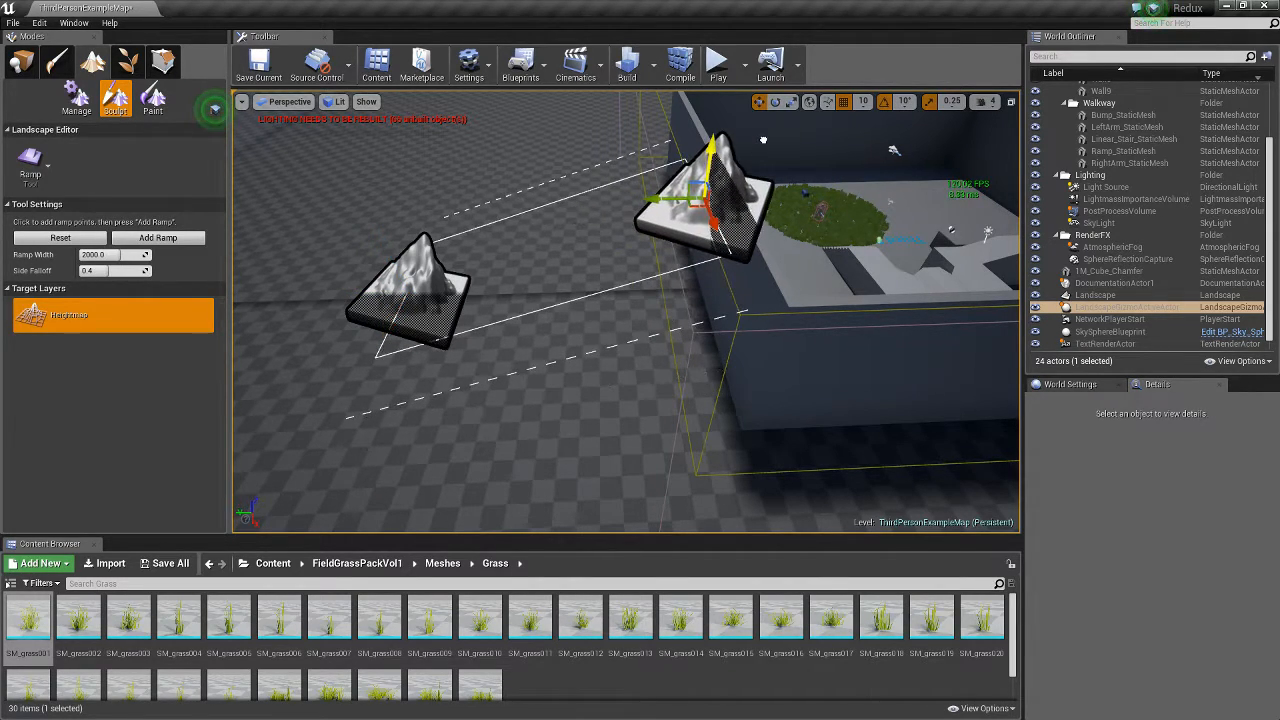
{"action": "right_click_drag", "start_coordinate": [893, 150], "coordinate": [893, 150]}
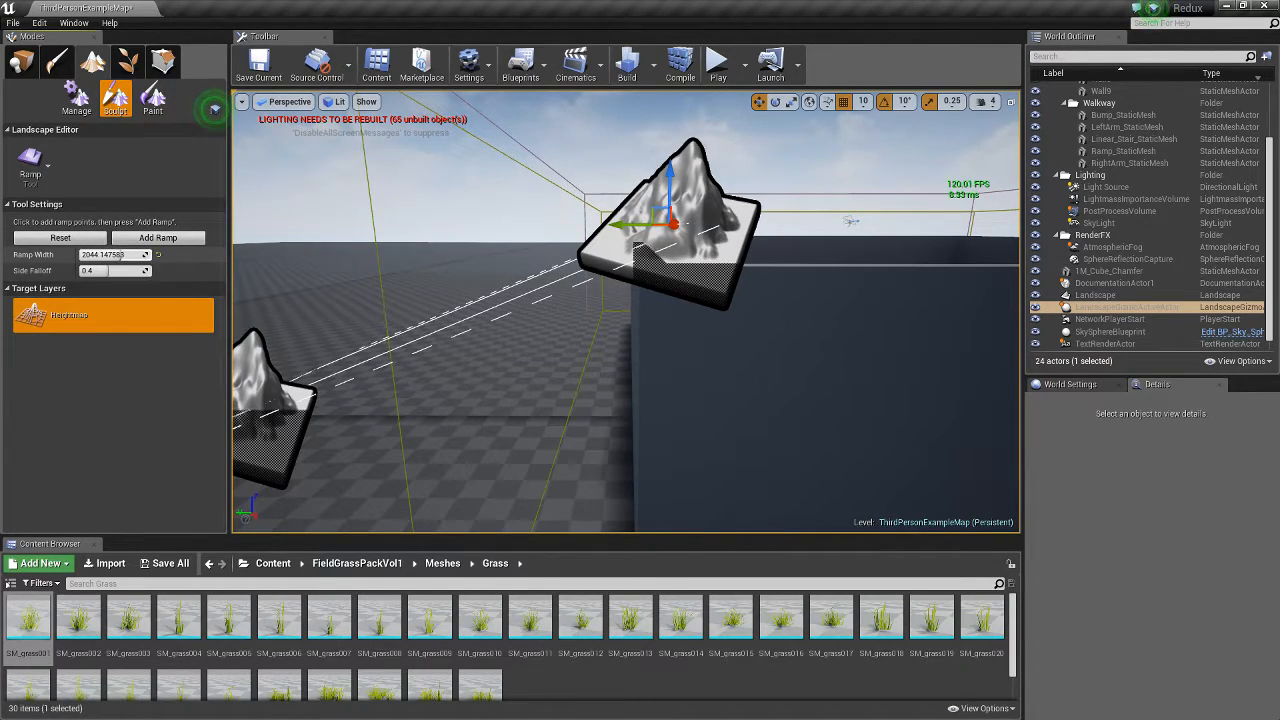
{"action": "left_click", "coordinate": [140, 238]}
{"action": "right_click_drag", "start_coordinate": [626, 310], "coordinate": [626, 310]}
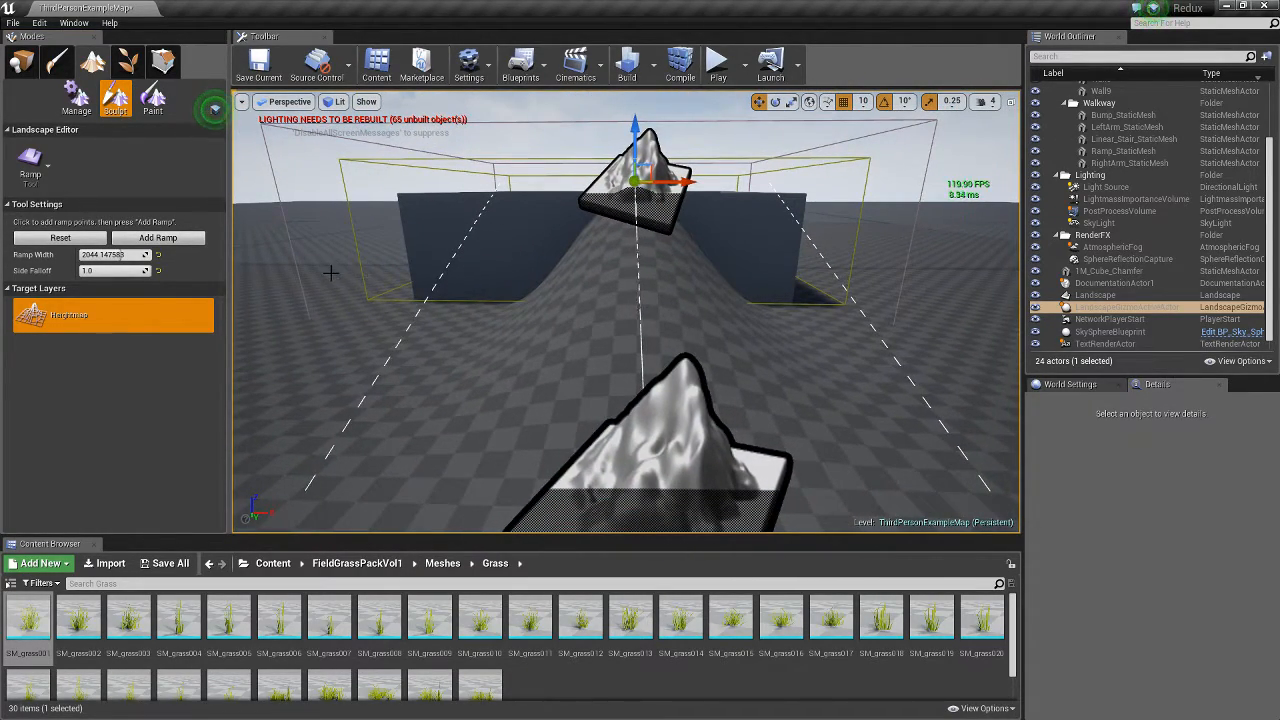
Clear the ramp points and add a second ramp from the wall's top down to the arena floor
{"action": "right_click_drag", "start_coordinate": [626, 310], "coordinate": [565, 298]}
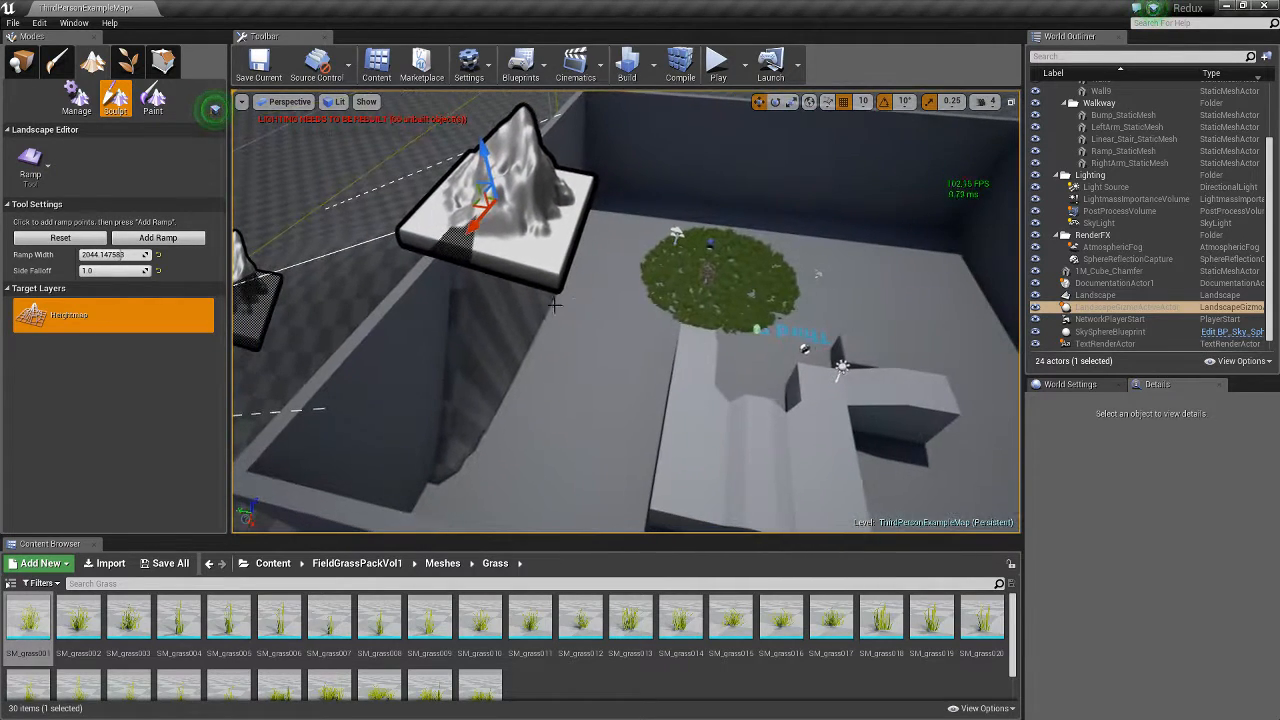
{"action": "left_click", "coordinate": [91, 112]}
{"action": "left_click", "coordinate": [111, 110]}
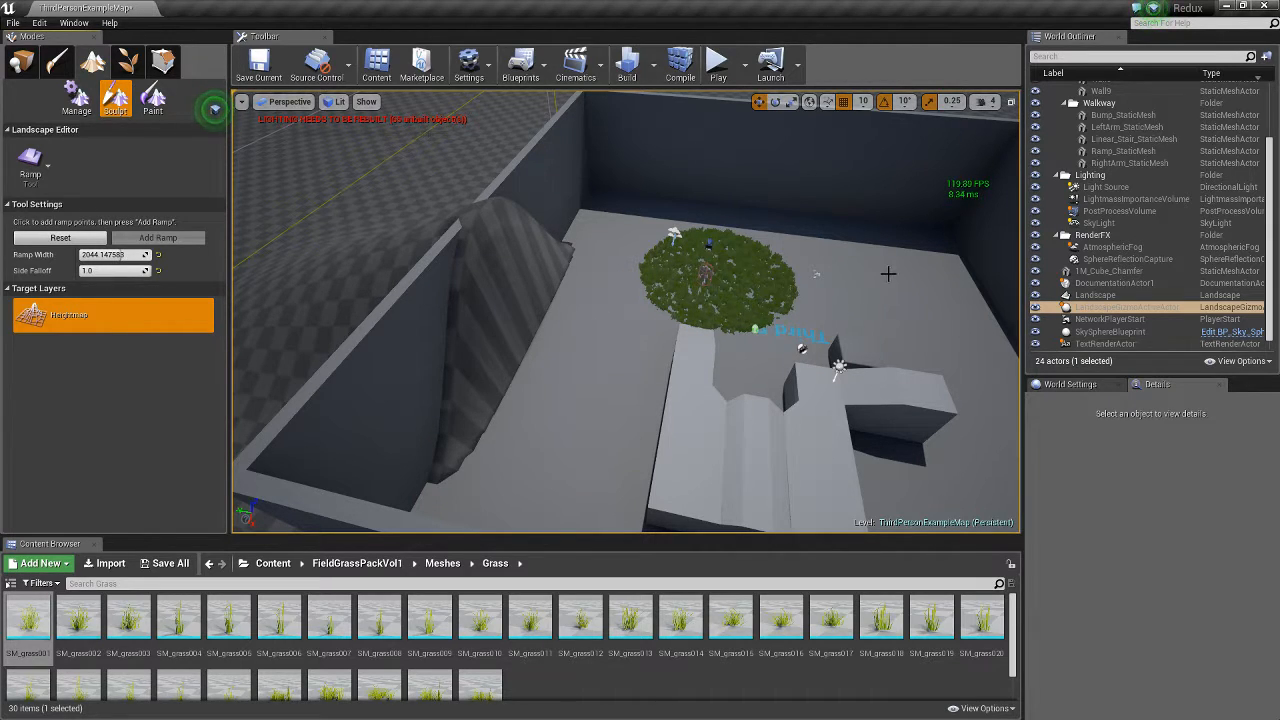
{"action": "right_click_drag", "start_coordinate": [626, 312], "coordinate": [626, 312]}
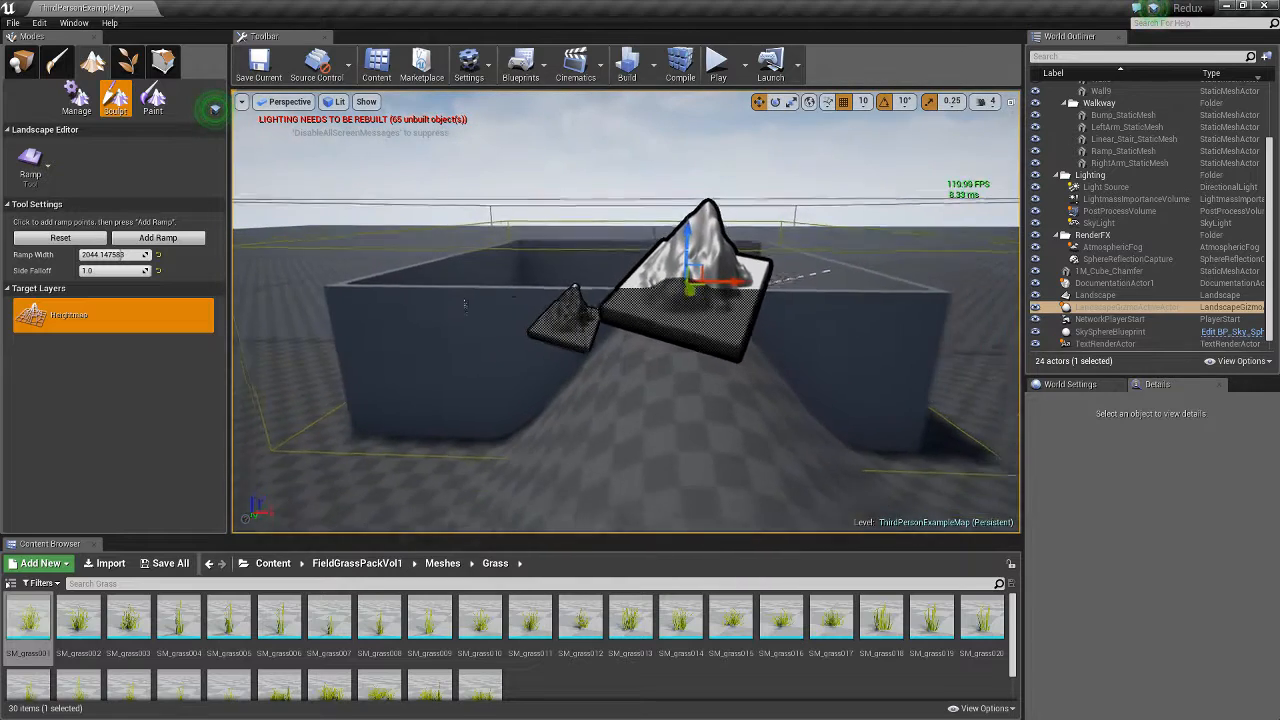
{"action": "right_click_drag", "start_coordinate": [688, 276], "coordinate": [688, 276]}
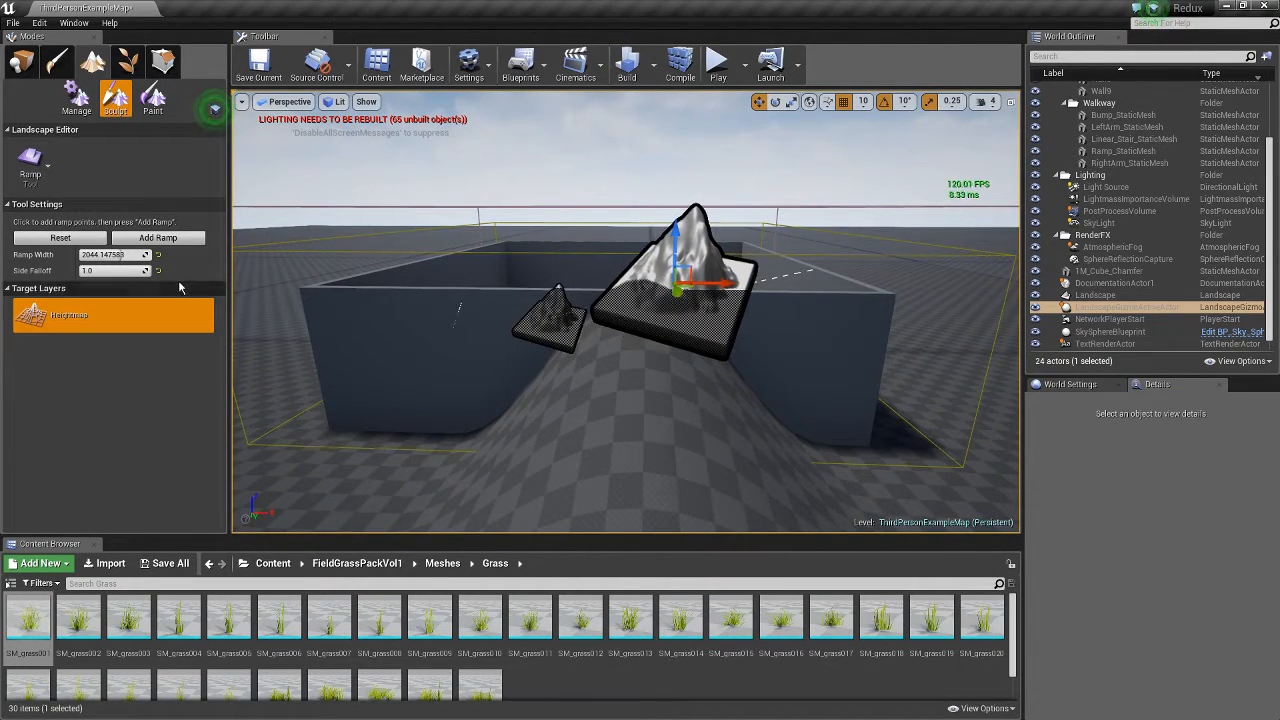
{"action": "right_click_drag", "start_coordinate": [584, 274], "coordinate": [584, 274]}
{"action": "right_click_drag", "start_coordinate": [671, 97], "coordinate": [671, 97]}
Play the level, run the character over the ramps and onto the outer landscape, and stop the session
{"action": "left_click", "coordinate": [715, 68]}
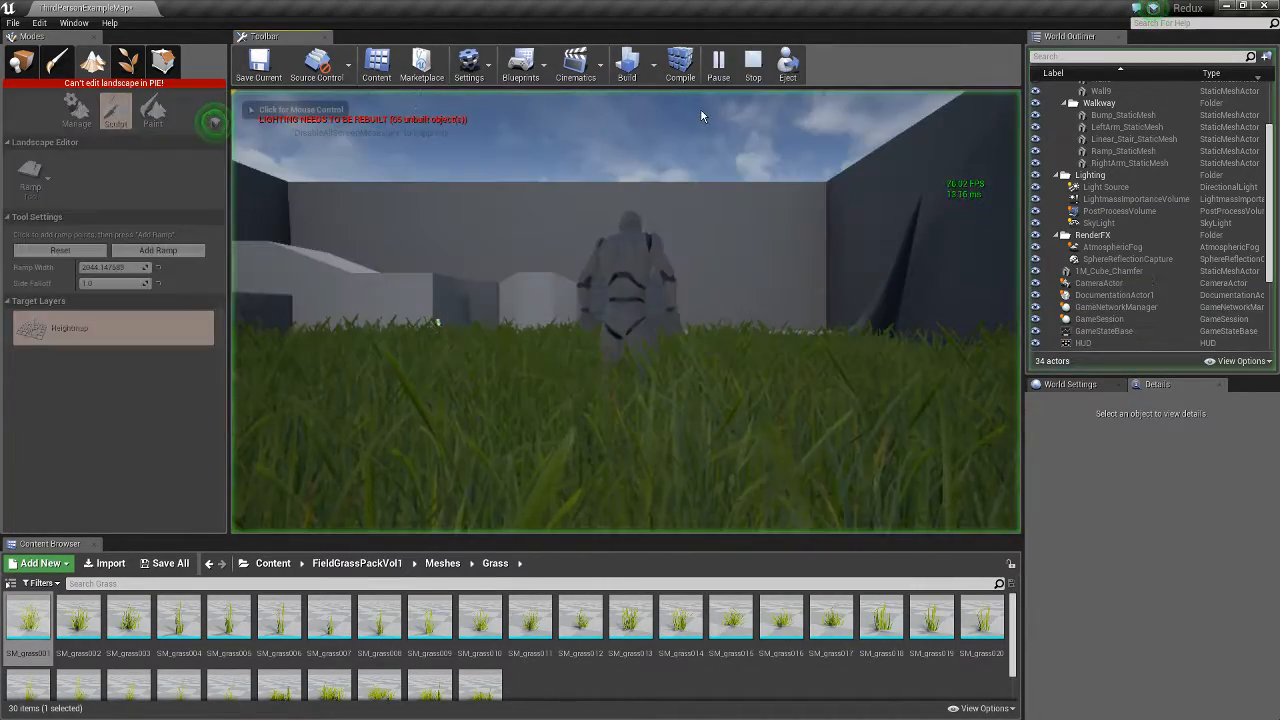
{"action": "left_click", "coordinate": [714, 186]}
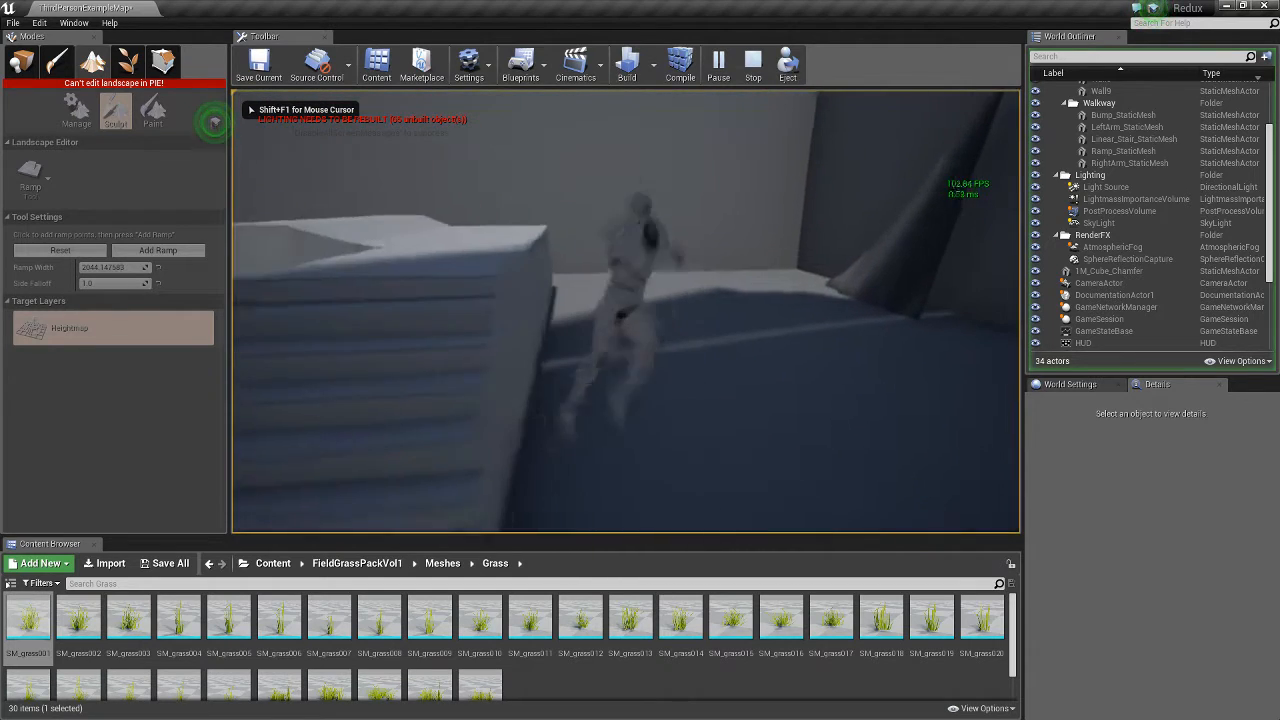
{"action": "key", "text": "w"}
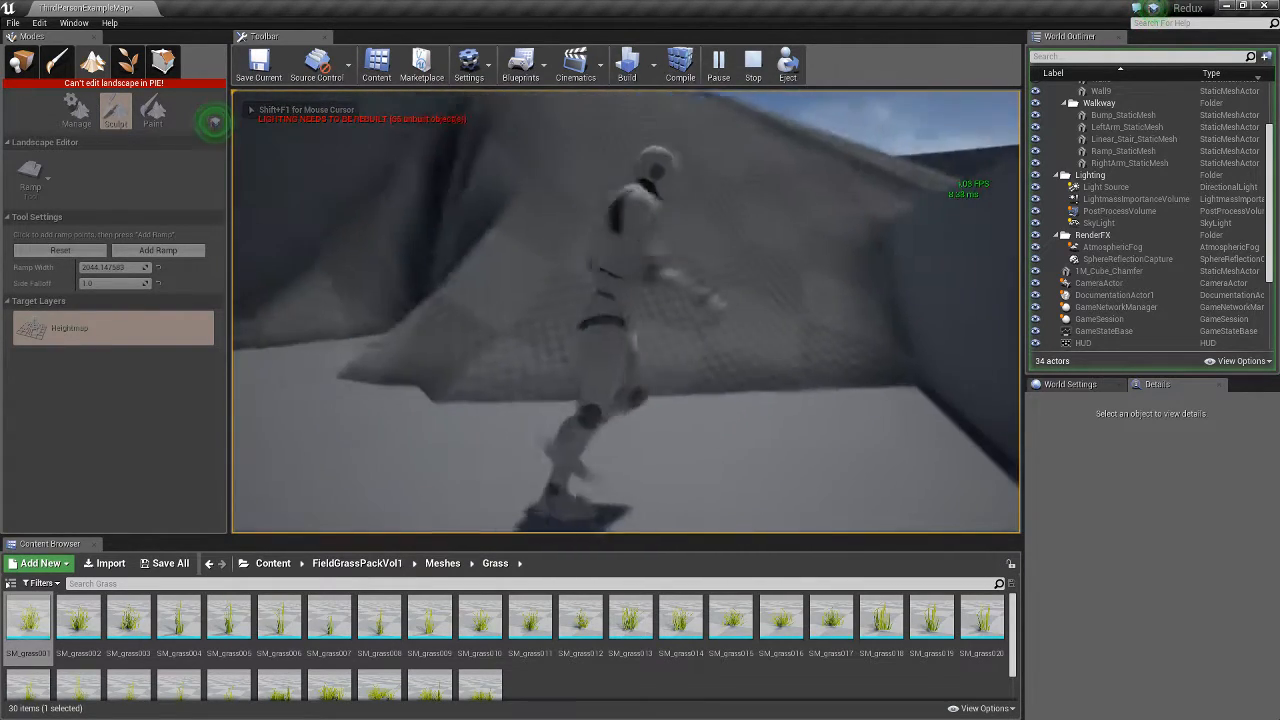
{"action": "key", "text": "w"}
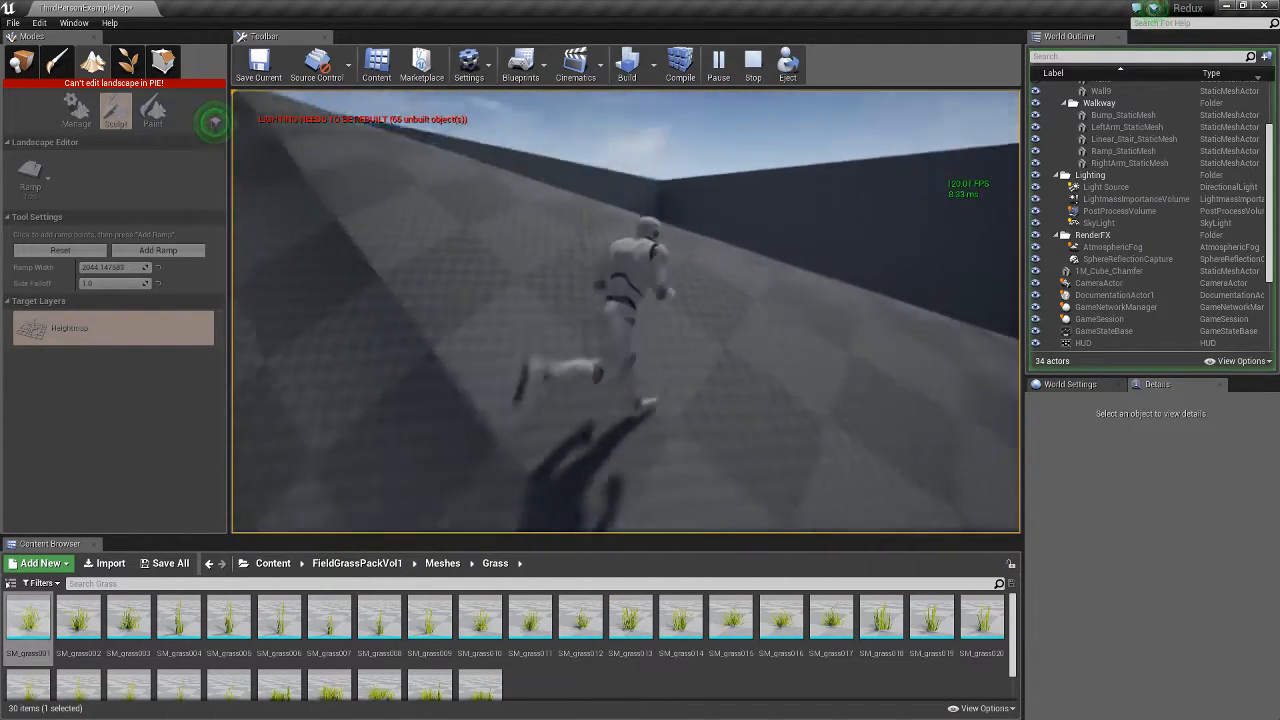
{"action": "key", "text": "w"}
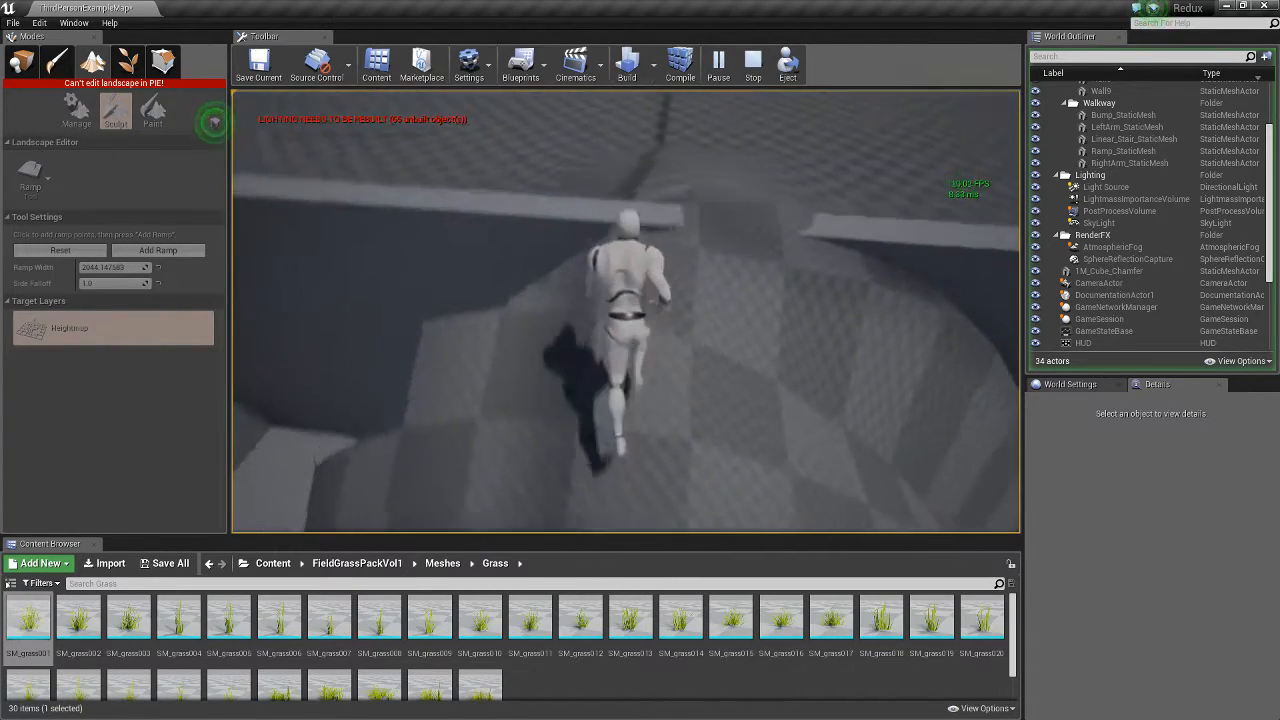
{"action": "key", "text": "w"}
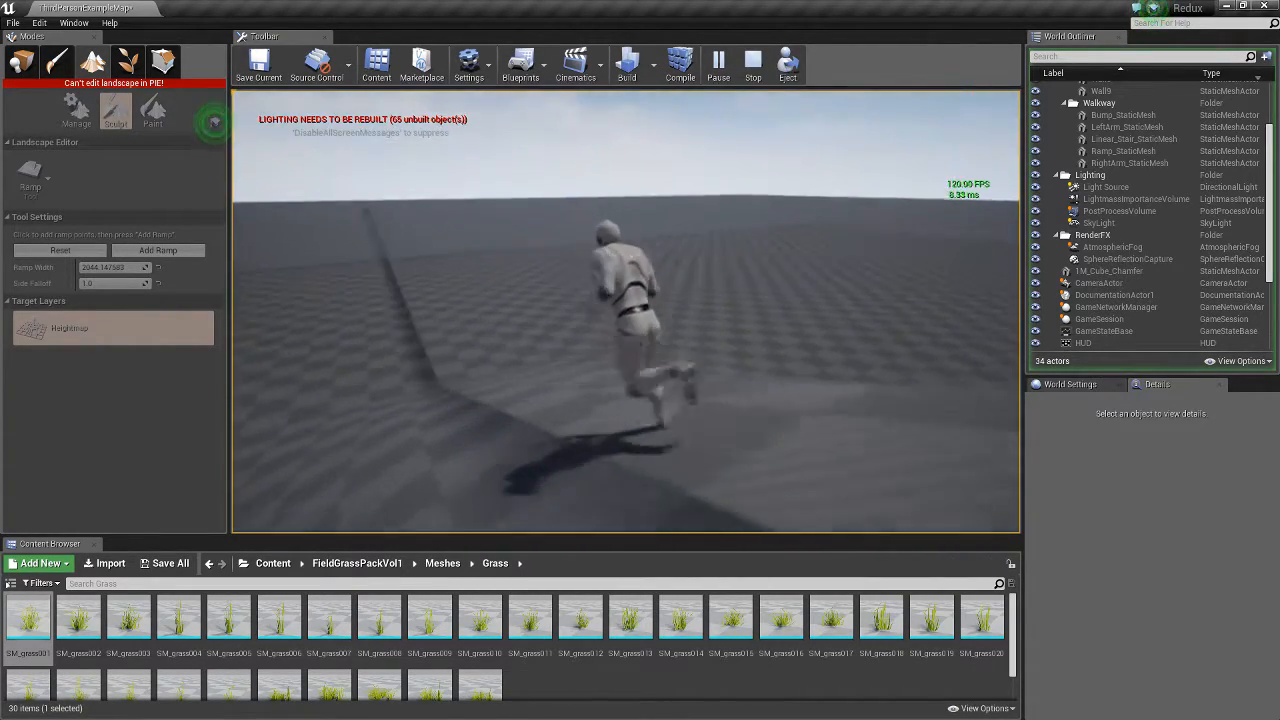
{"action": "key", "text": "w"}
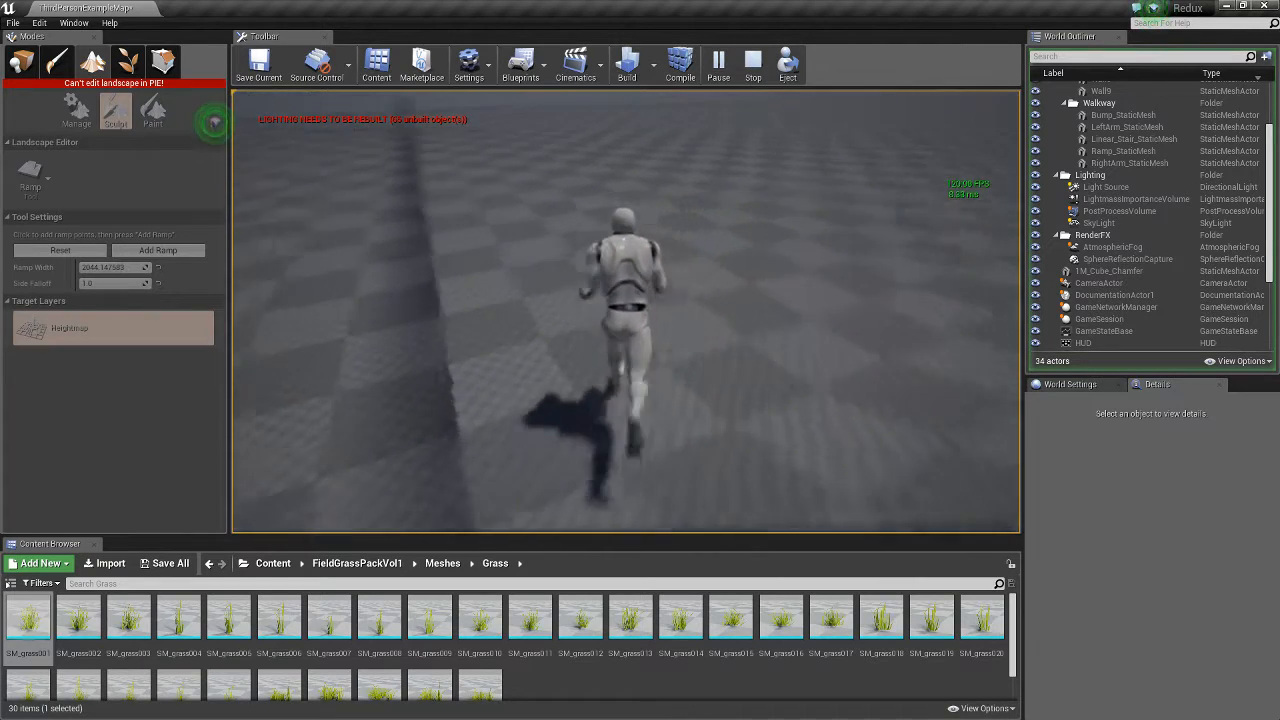
{"action": "key", "text": "w"}
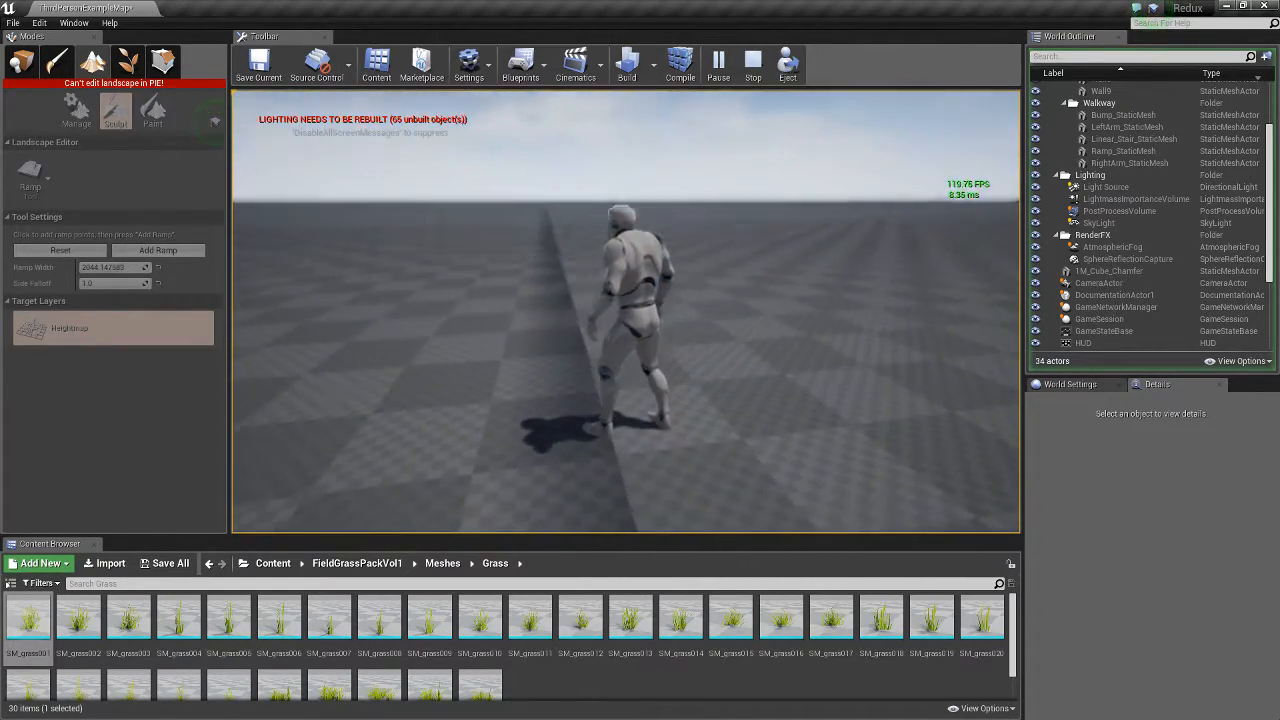
{"action": "key", "text": "Escape"}
Select the landscape in Place mode and disable its Static Shadow
{"action": "left_click", "coordinate": [20, 66]}
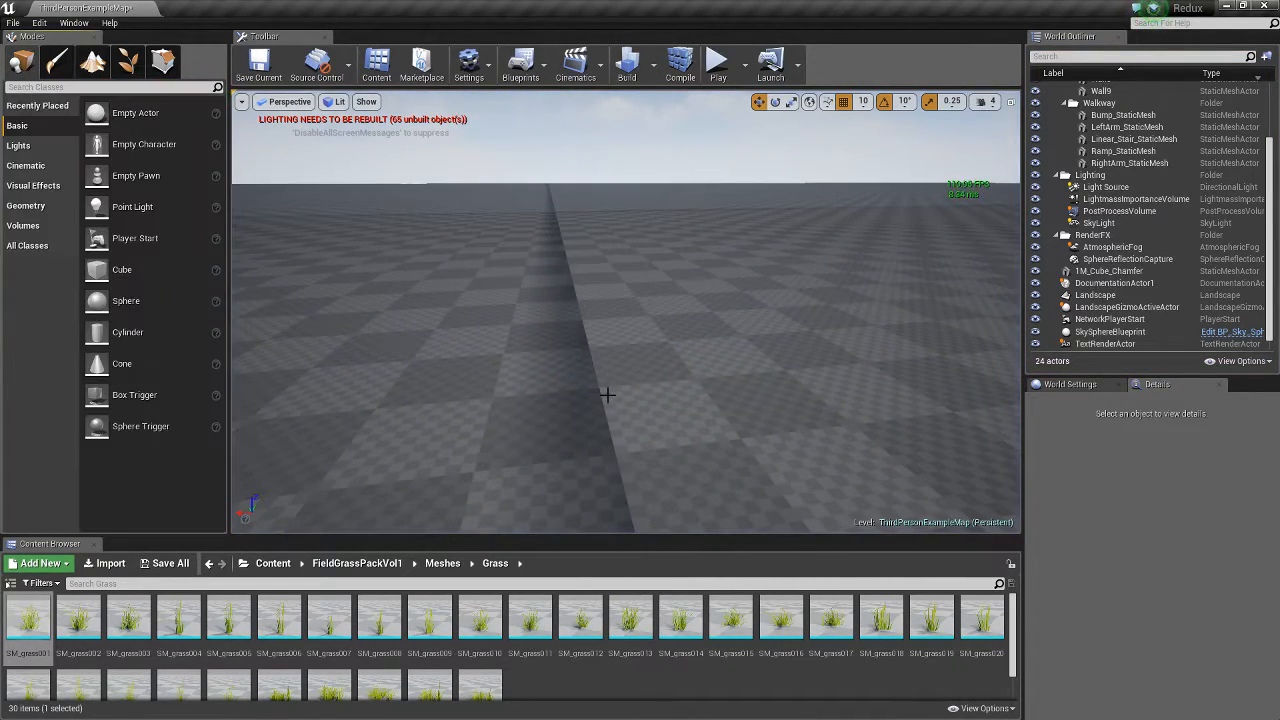
{"action": "left_click", "coordinate": [607, 395]}
{"action": "scroll", "coordinate": [1153, 549], "scroll_direction": "down", "scroll_amount": 3}
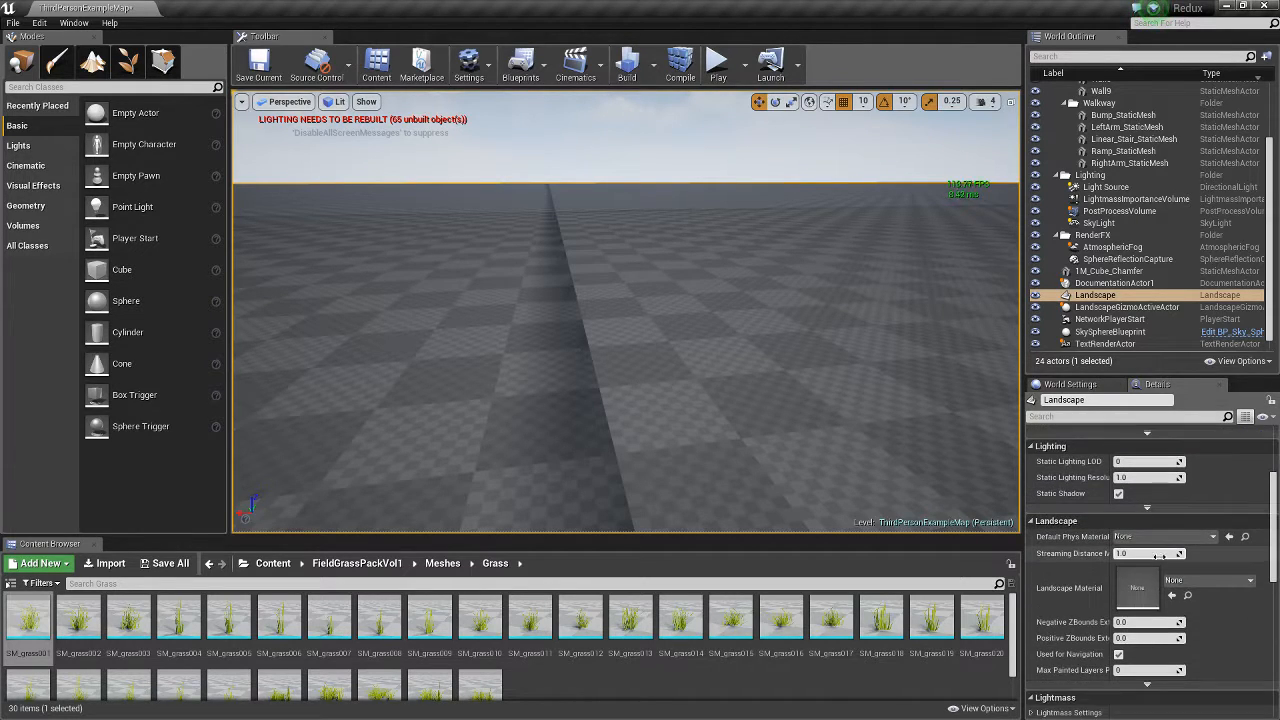
{"action": "mouse_move", "coordinate": [852, 391]}
{"action": "right_mouse_down"}
{"action": "mouse_move", "coordinate": [852, 440]}
{"action": "mouse_move", "coordinate": [852, 391]}
{"action": "right_mouse_up"}
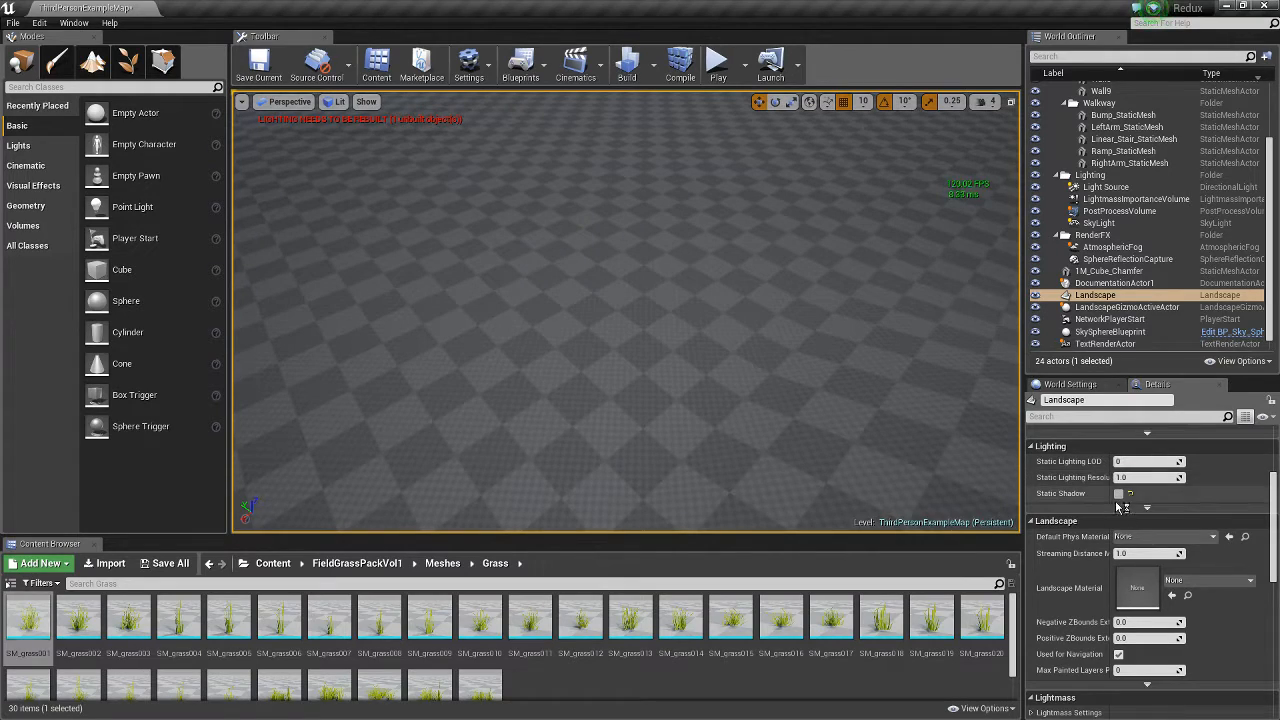
Paint SM_grass001 foliage over the ramp and the ground around the arena wall
{"action": "right_click_drag", "start_coordinate": [634, 288], "coordinate": [595, 260]}
{"action": "mouse_move", "coordinate": [743, 327]}
{"action": "right_mouse_down"}
{"action": "mouse_move", "coordinate": [810, 385]}
{"action": "mouse_move", "coordinate": [743, 327]}
{"action": "right_mouse_up"}
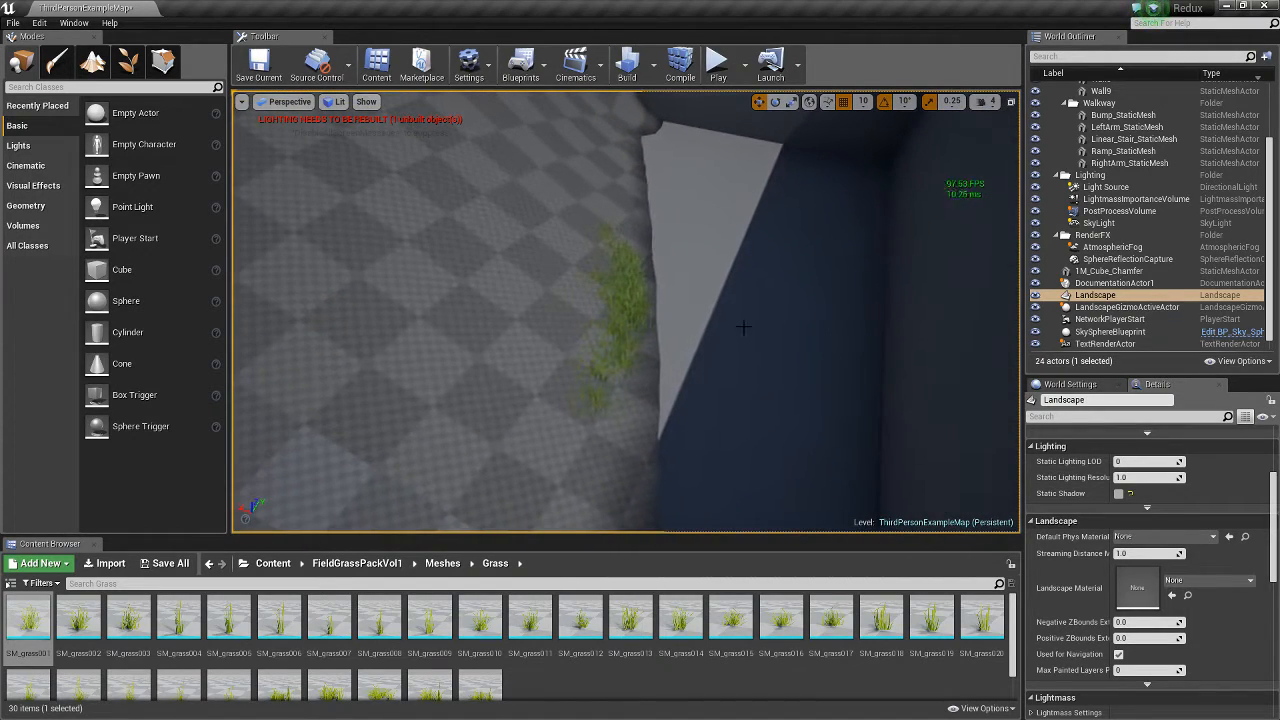
{"action": "left_click", "coordinate": [128, 63]}
{"action": "mouse_move", "coordinate": [400, 260]}
{"action": "right_mouse_down"}
{"action": "mouse_move", "coordinate": [370, 220]}
{"action": "mouse_move", "coordinate": [350, 110]}
{"action": "mouse_move", "coordinate": [365, 190]}
{"action": "mouse_move", "coordinate": [410, 270]}
{"action": "mouse_move", "coordinate": [480, 290]}
{"action": "mouse_move", "coordinate": [500, 275]}
{"action": "mouse_move", "coordinate": [682, 350]}
{"action": "right_mouse_up"}
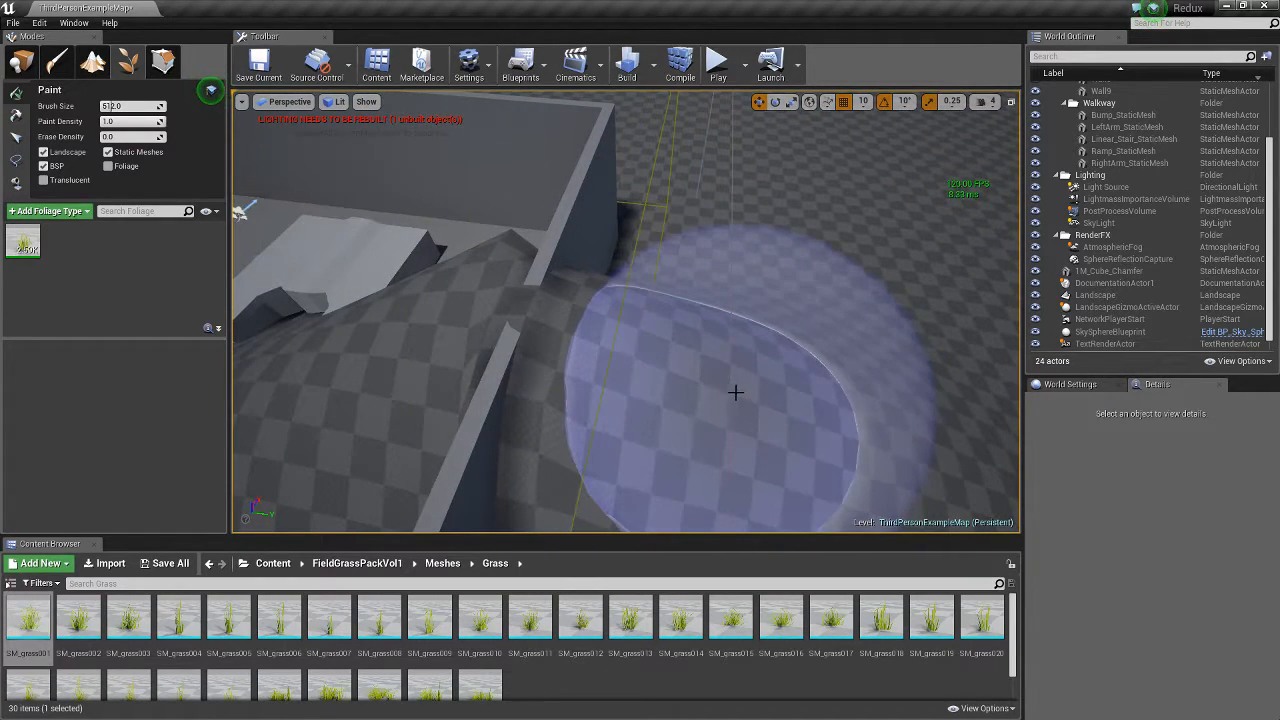
{"action": "left_click", "coordinate": [757, 371]}
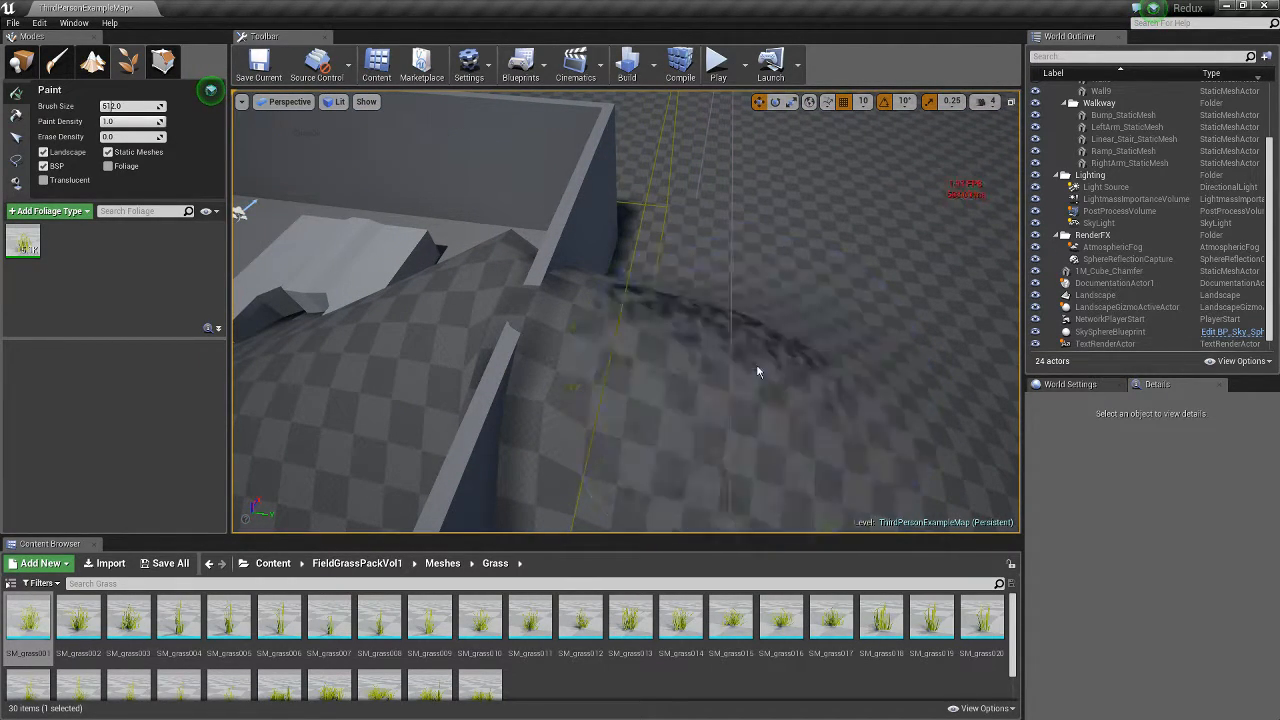
{"action": "mouse_move", "coordinate": [769, 366]}
{"action": "right_mouse_down"}
{"action": "mouse_move", "coordinate": [810, 360]}
{"action": "mouse_move", "coordinate": [750, 350]}
{"action": "mouse_move", "coordinate": [725, 310]}
{"action": "mouse_move", "coordinate": [705, 305]}
{"action": "mouse_move", "coordinate": [720, 295]}
{"action": "mouse_move", "coordinate": [725, 340]}
{"action": "mouse_move", "coordinate": [640, 330]}
{"action": "mouse_move", "coordinate": [550, 345]}
{"action": "mouse_move", "coordinate": [640, 365]}
{"action": "mouse_move", "coordinate": [690, 350]}
{"action": "mouse_move", "coordinate": [660, 355]}
{"action": "mouse_move", "coordinate": [640, 400]}
{"action": "mouse_move", "coordinate": [580, 355]}
{"action": "mouse_move", "coordinate": [535, 300]}
{"action": "mouse_move", "coordinate": [532, 198]}
{"action": "right_mouse_up"}
{"action": "left_click", "coordinate": [814, 309]}
{"action": "mouse_move", "coordinate": [814, 309]}
{"action": "right_mouse_down"}
{"action": "mouse_move", "coordinate": [745, 276]}
{"action": "mouse_move", "coordinate": [816, 303]}
{"action": "right_mouse_up"}
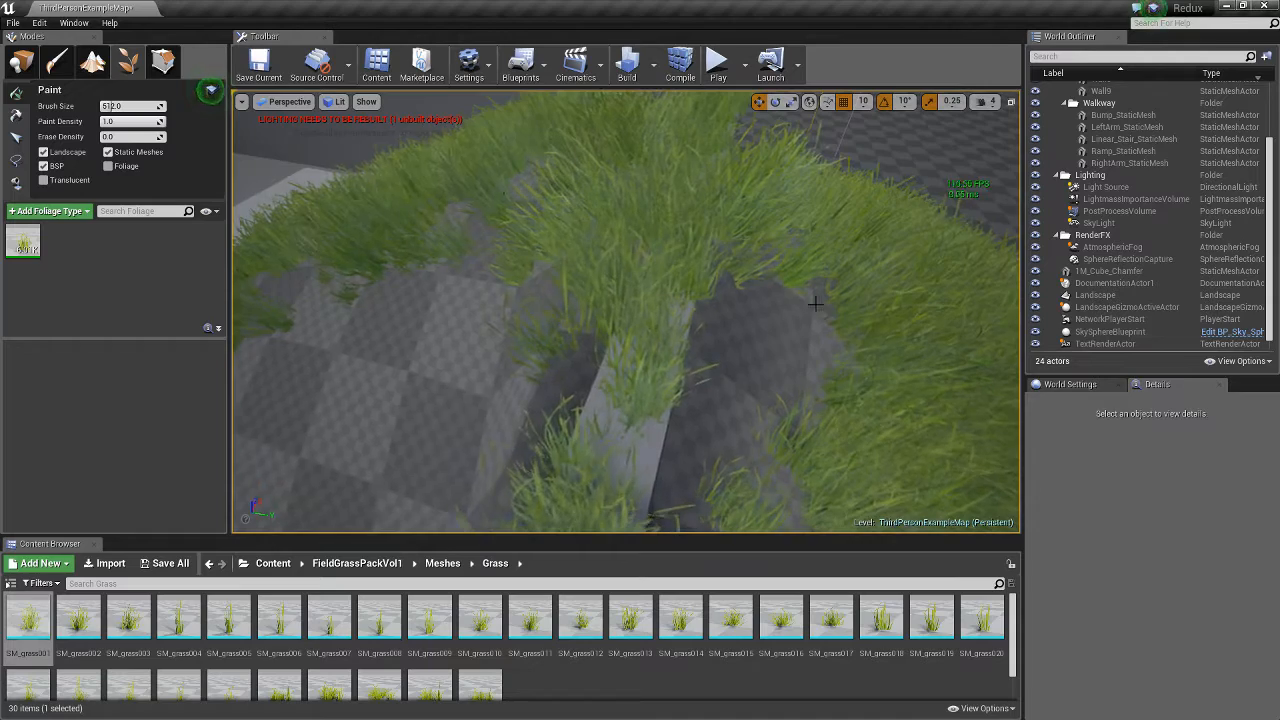
Exclude static meshes from foliage painting and erase the grass from the ramp and the arena wall's top
{"action": "left_click", "coordinate": [107, 156]}
{"action": "right_click_drag", "start_coordinate": [530, 277], "coordinate": [530, 277]}
{"action": "left_click", "coordinate": [602, 178], "text": "shift"}
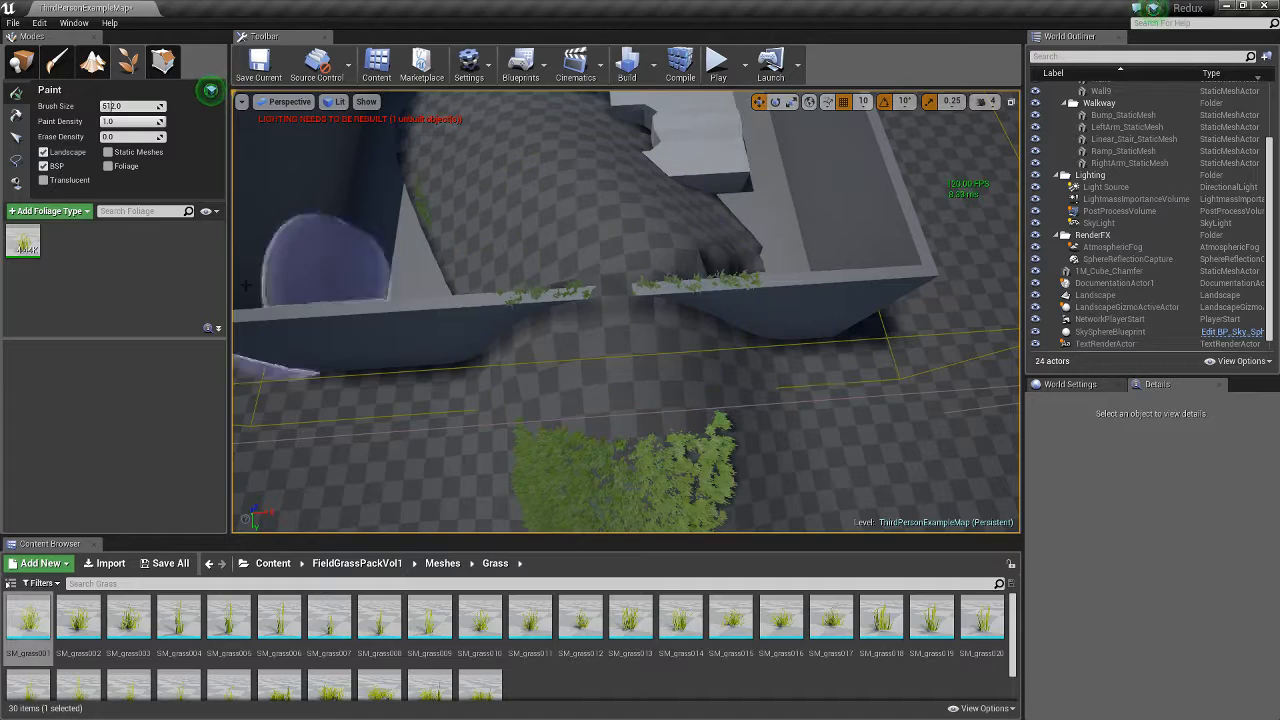
{"action": "mouse_move", "coordinate": [536, 300]}
{"action": "left_mouse_down", "text": "shift"}
{"action": "mouse_move", "coordinate": [477, 271]}
{"action": "mouse_move", "coordinate": [637, 250]}
{"action": "left_mouse_up", "text": "shift"}
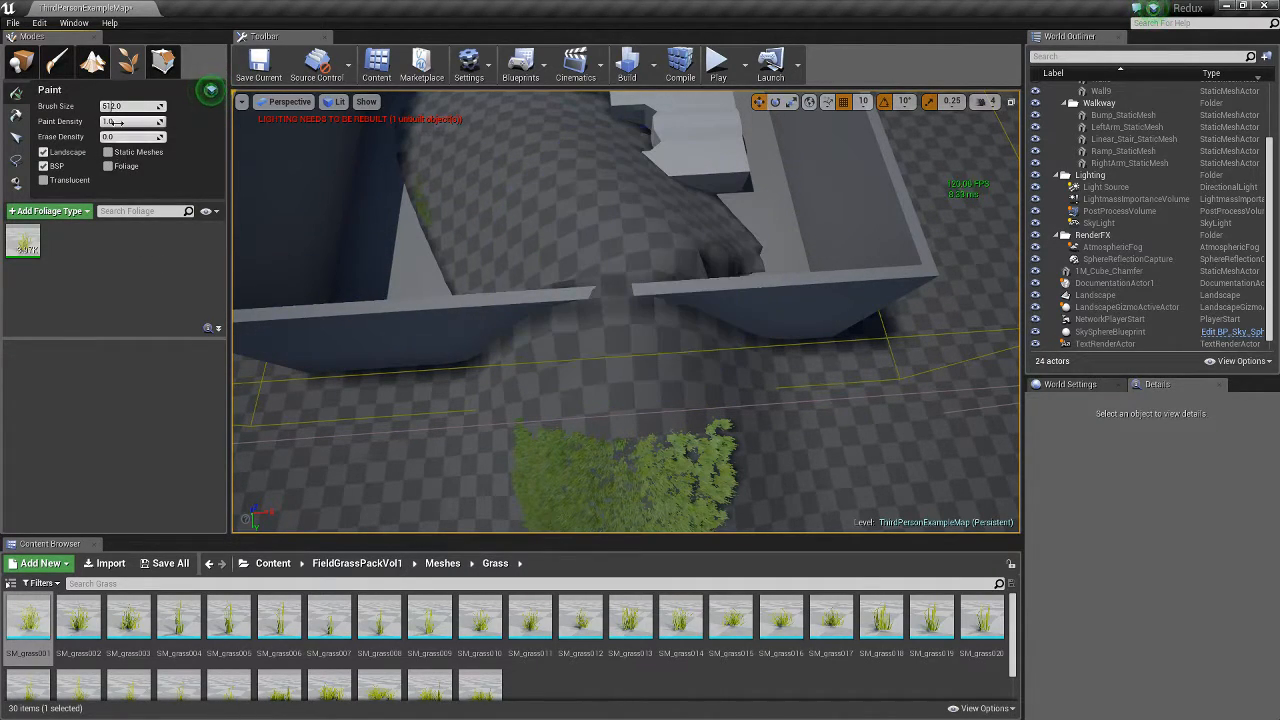
Set the SM_grass001 foliage density to 300 and paint sparse grass over the ramp on both sides of the wall
{"action": "left_click", "coordinate": [24, 243]}
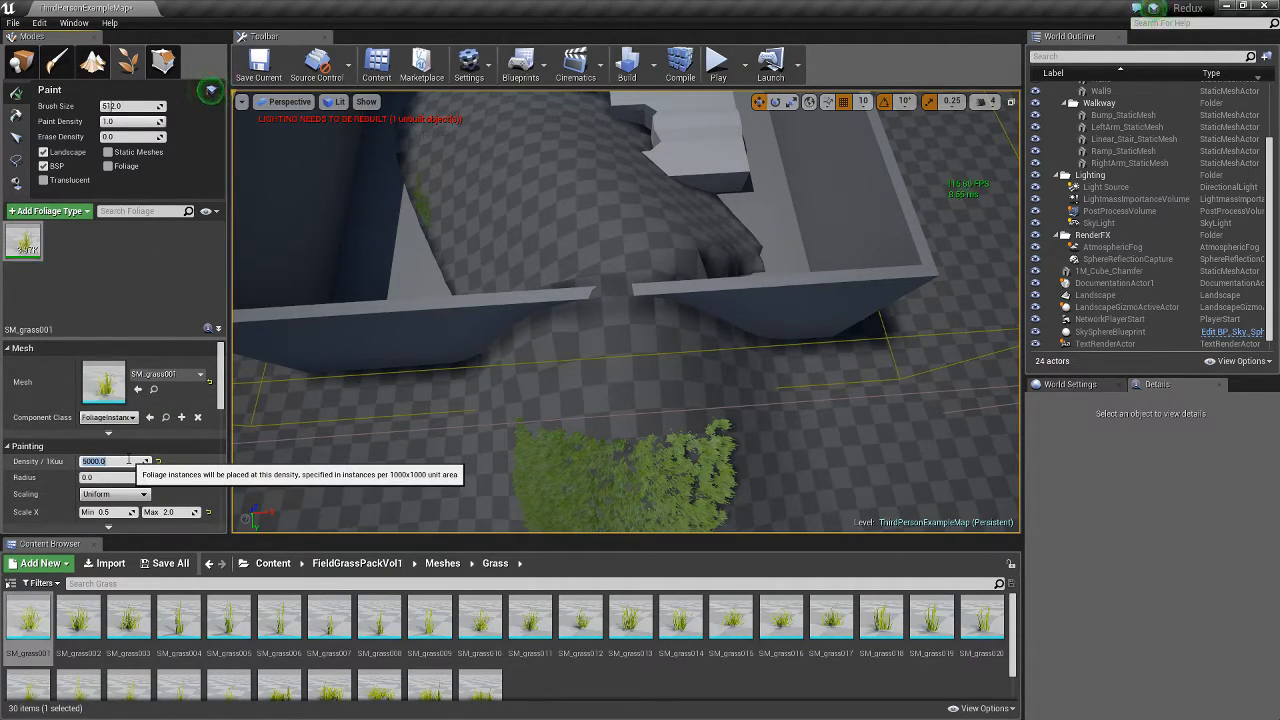
{"action": "left_click", "coordinate": [630, 290]}
{"action": "key", "text": "w"}
{"action": "mouse_move", "coordinate": [680, 318]}
{"action": "right_mouse_down"}
{"action": "mouse_move", "coordinate": [665, 325]}
{"action": "mouse_move", "coordinate": [690, 300]}
{"action": "mouse_move", "coordinate": [670, 312]}
{"action": "mouse_move", "coordinate": [690, 330]}
{"action": "right_mouse_up"}
{"action": "key", "text": "w"}
{"action": "mouse_move", "coordinate": [753, 270]}
{"action": "left_mouse_down"}
{"action": "mouse_move", "coordinate": [343, 171]}
{"action": "mouse_move", "coordinate": [519, 190]}
{"action": "left_mouse_up"}
{"action": "right_click_drag", "start_coordinate": [510, 194], "coordinate": [600, 260]}
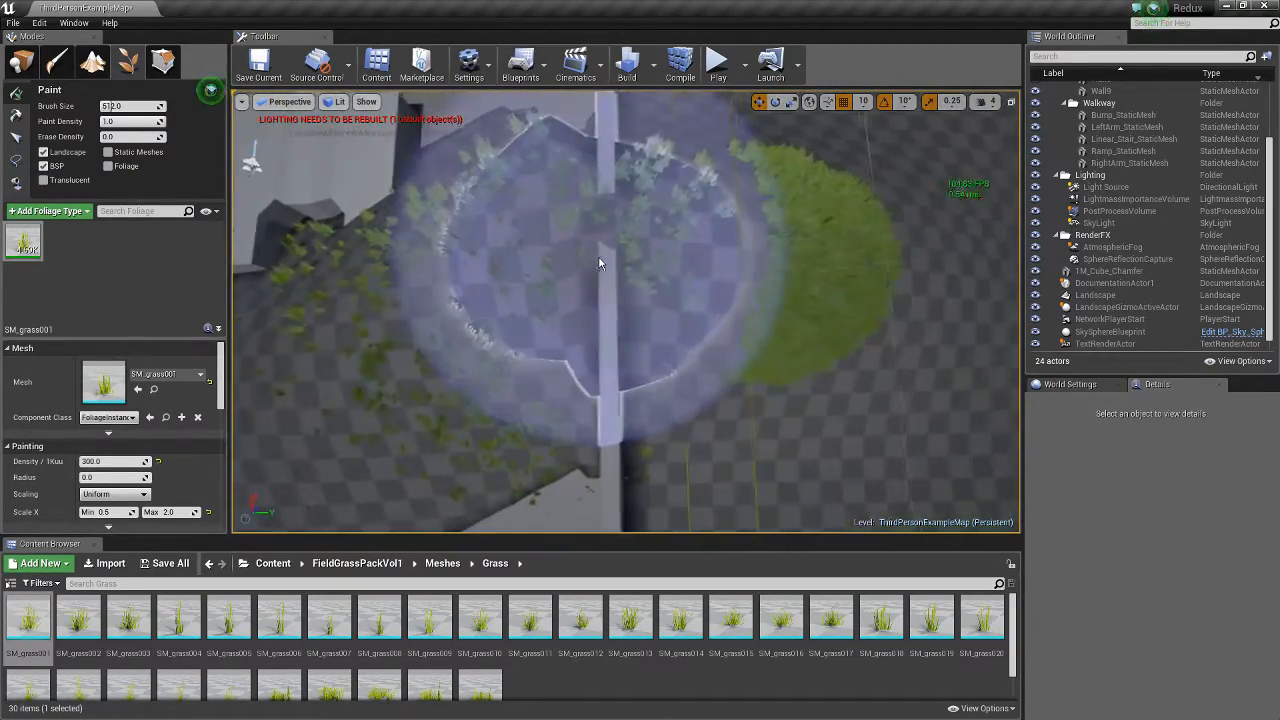
{"action": "left_click", "coordinate": [702, 157]}
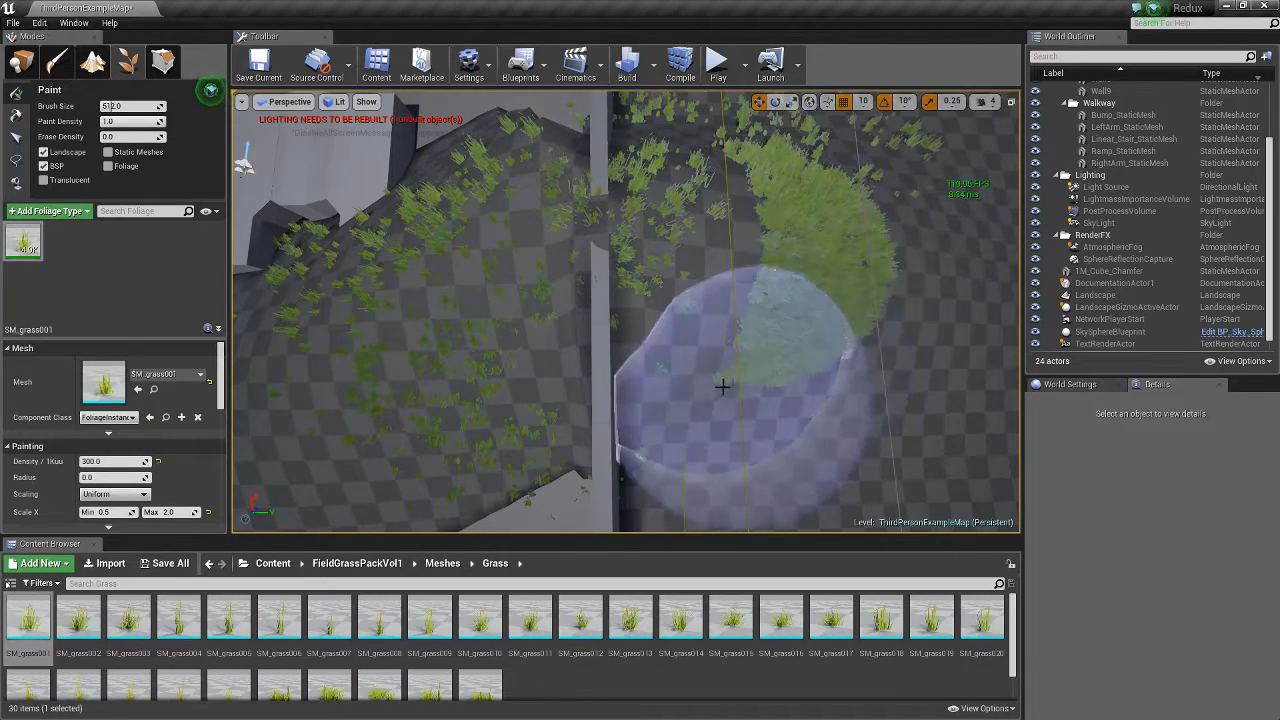
Erase the painted grass from the ramp and the ground beside the arena wall
{"action": "mouse_move", "coordinate": [857, 371]}
{"action": "right_mouse_down"}
{"action": "mouse_move", "coordinate": [950, 365]}
{"action": "mouse_move", "coordinate": [820, 350]}
{"action": "mouse_move", "coordinate": [754, 319]}
{"action": "right_mouse_up"}
{"action": "mouse_move", "coordinate": [692, 197]}
{"action": "left_mouse_down", "text": "shift"}
{"action": "mouse_move", "coordinate": [550, 204]}
{"action": "mouse_move", "coordinate": [448, 244]}
{"action": "mouse_move", "coordinate": [706, 191]}
{"action": "left_mouse_up", "text": "shift"}
{"action": "mouse_move", "coordinate": [706, 191]}
{"action": "right_mouse_down"}
{"action": "mouse_move", "coordinate": [700, 110]}
{"action": "mouse_move", "coordinate": [706, 225]}
{"action": "mouse_move", "coordinate": [690, 275]}
{"action": "mouse_move", "coordinate": [760, 290]}
{"action": "right_mouse_up"}
{"action": "left_click_drag", "start_coordinate": [708, 172], "coordinate": [845, 151], "text": "shift"}
{"action": "left_click_drag", "start_coordinate": [720, 107], "coordinate": [515, 335], "text": "shift"}
Set up landscape sculpting with the Retopologize tool and a brush size of about 180
{"action": "key", "text": "w"}
{"action": "mouse_move", "coordinate": [515, 335]}
{"action": "right_mouse_down"}
{"action": "mouse_move", "coordinate": [480, 385]}
{"action": "mouse_move", "coordinate": [490, 350]}
{"action": "mouse_move", "coordinate": [289, 123]}
{"action": "right_mouse_up"}
{"action": "left_click", "coordinate": [93, 62]}
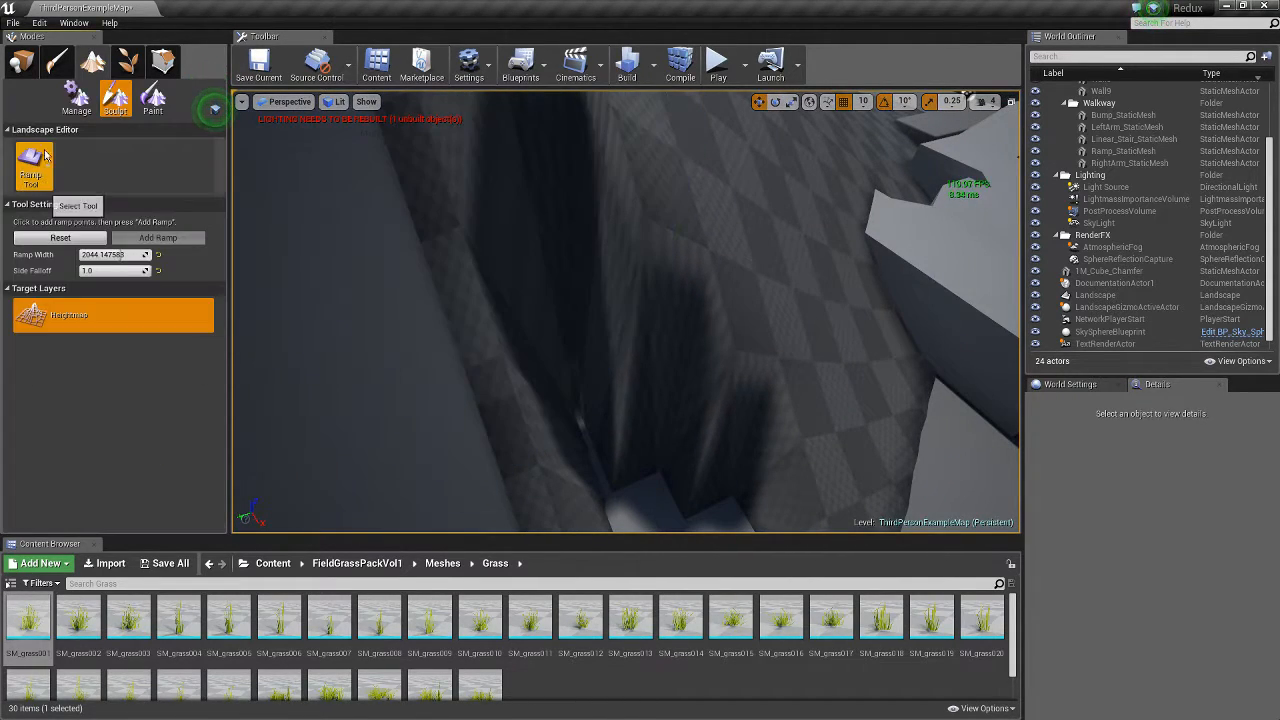
{"action": "left_click", "coordinate": [30, 162]}
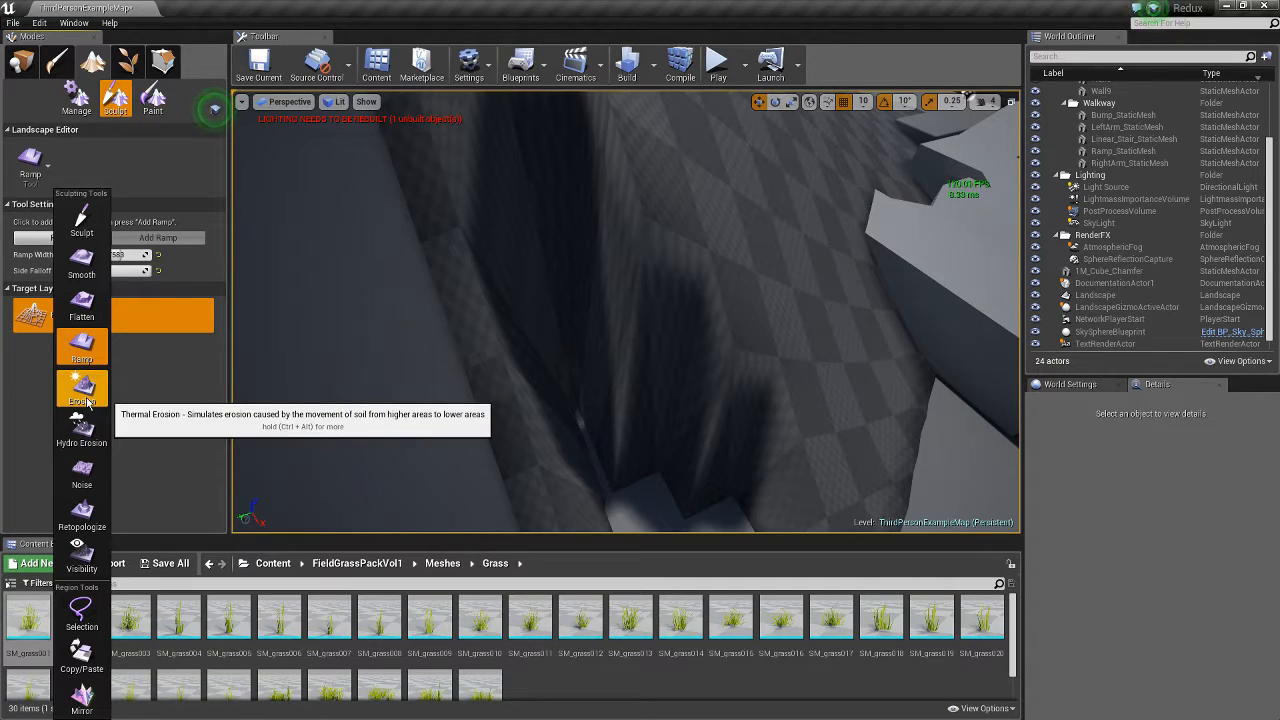
{"action": "left_click", "coordinate": [80, 515]}
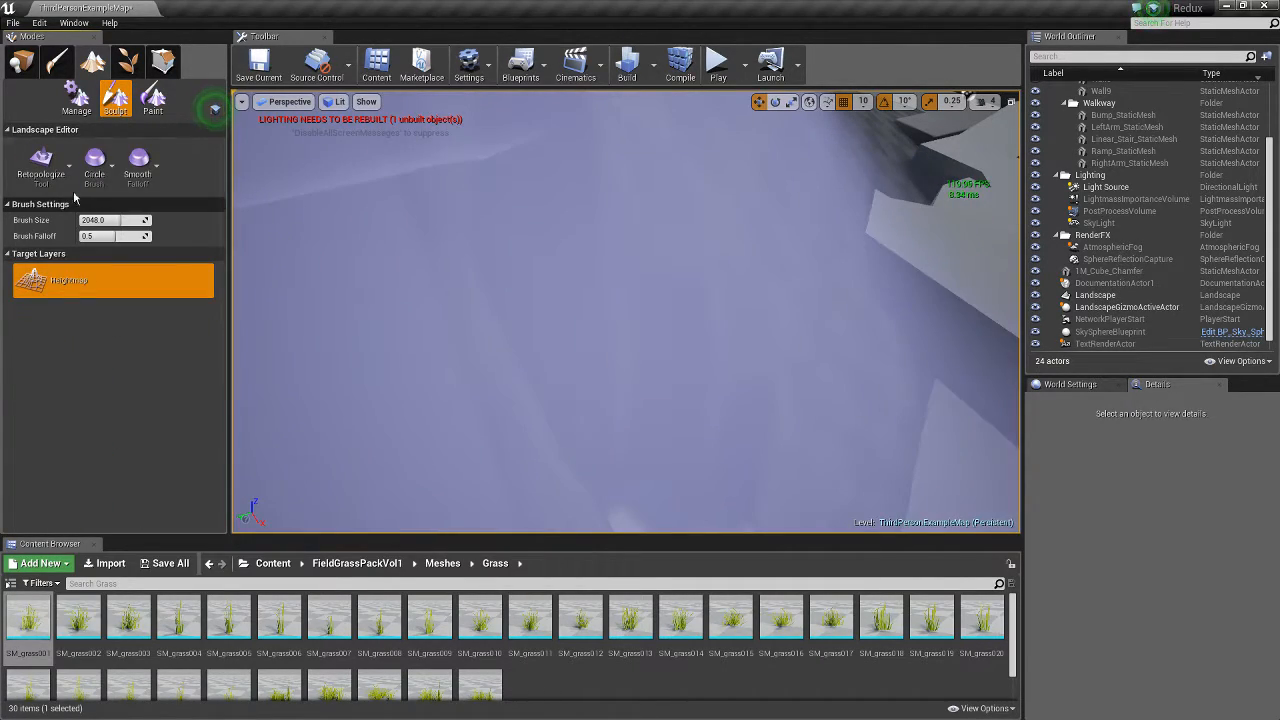
{"action": "left_click_drag", "start_coordinate": [123, 219], "coordinate": [95, 220]}
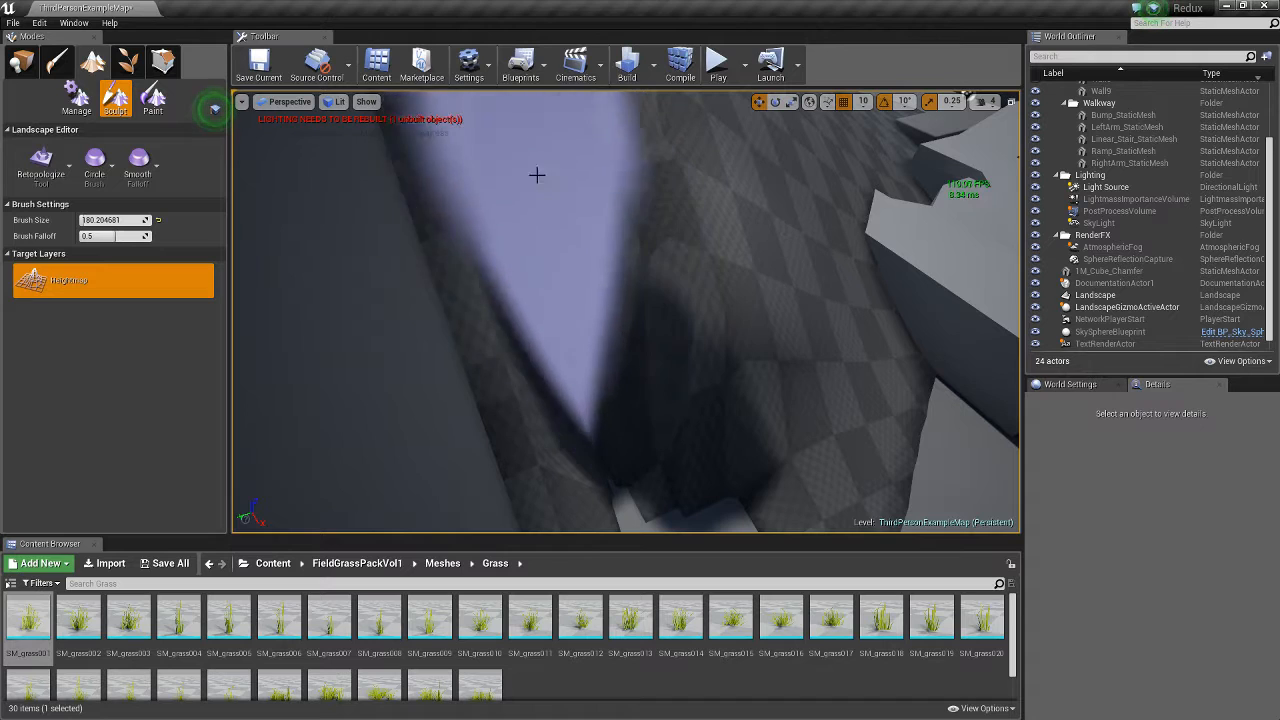
Retopologize the steep, stretched ramp slopes along the arena wall
{"action": "right_click_drag", "start_coordinate": [791, 286], "coordinate": [606, 249]}
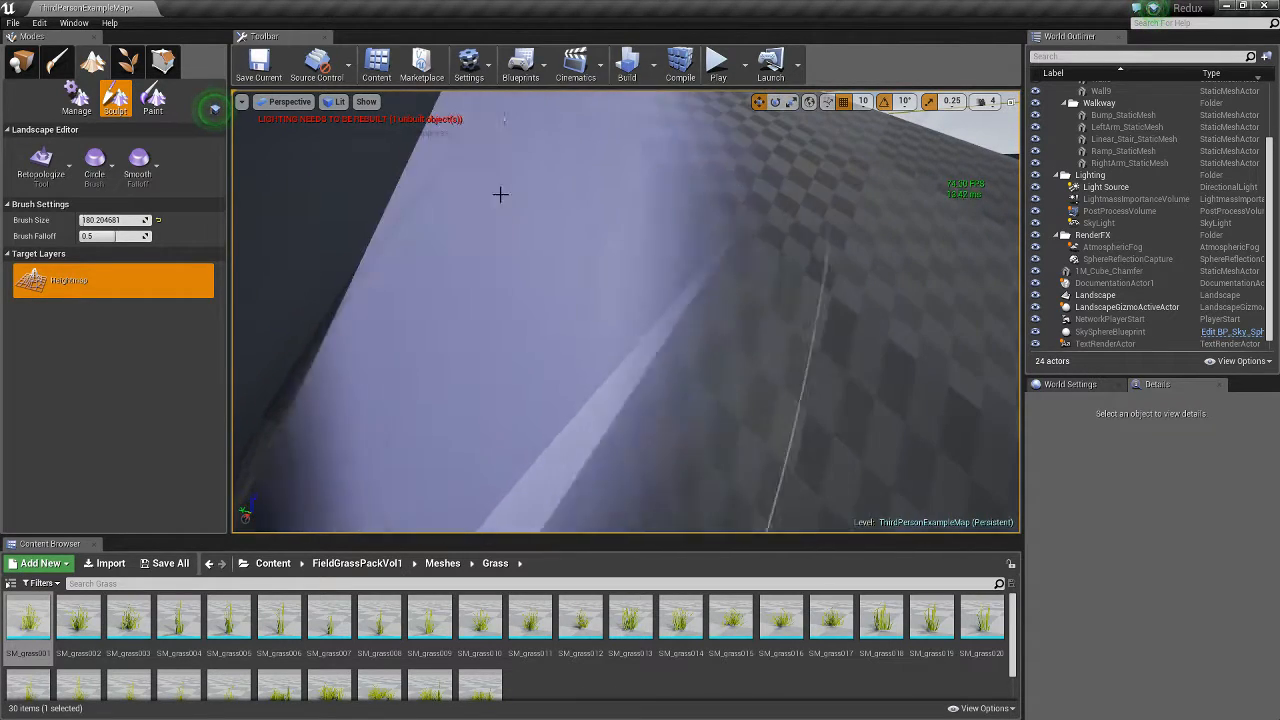
{"action": "mouse_move", "coordinate": [496, 149]}
{"action": "left_mouse_down"}
{"action": "mouse_move", "coordinate": [487, 138]}
{"action": "mouse_move", "coordinate": [397, 281]}
{"action": "mouse_move", "coordinate": [545, 480]}
{"action": "mouse_move", "coordinate": [286, 529]}
{"action": "mouse_move", "coordinate": [566, 500]}
{"action": "mouse_move", "coordinate": [400, 310]}
{"action": "left_mouse_up"}
{"action": "right_click_drag", "start_coordinate": [400, 310], "coordinate": [420, 450]}
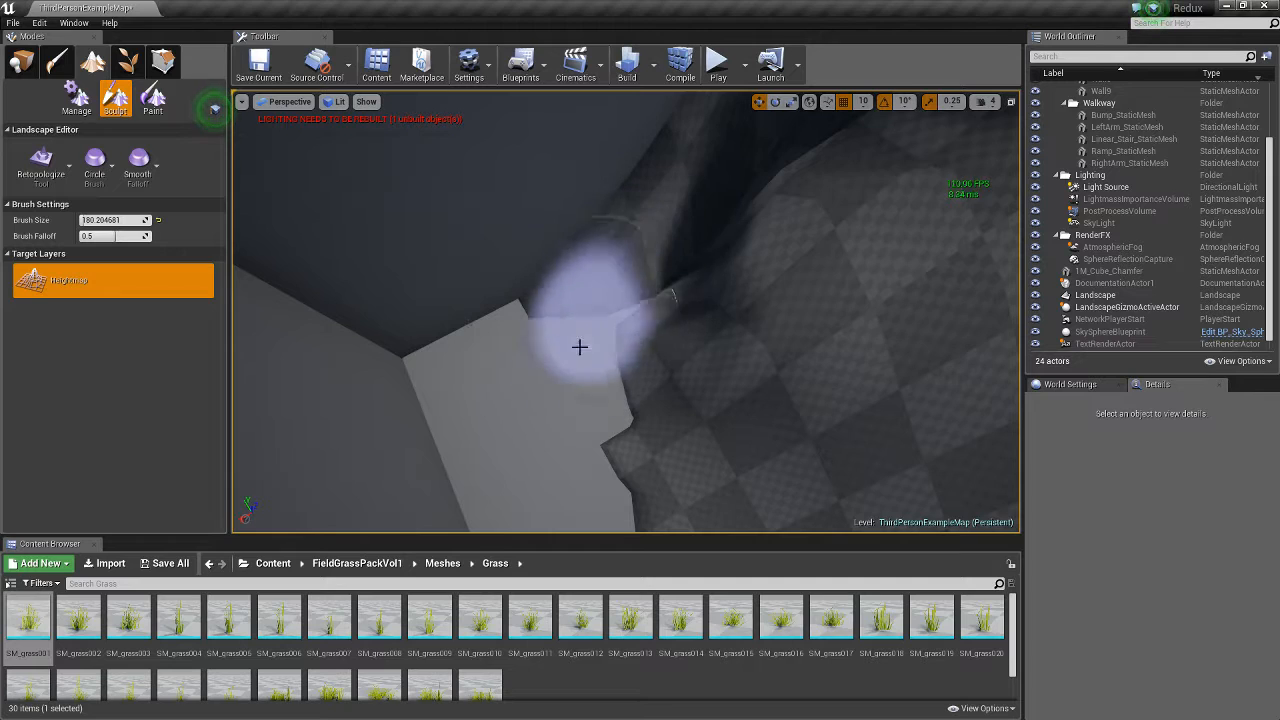
{"action": "right_click_drag", "start_coordinate": [626, 330], "coordinate": [600, 200]}
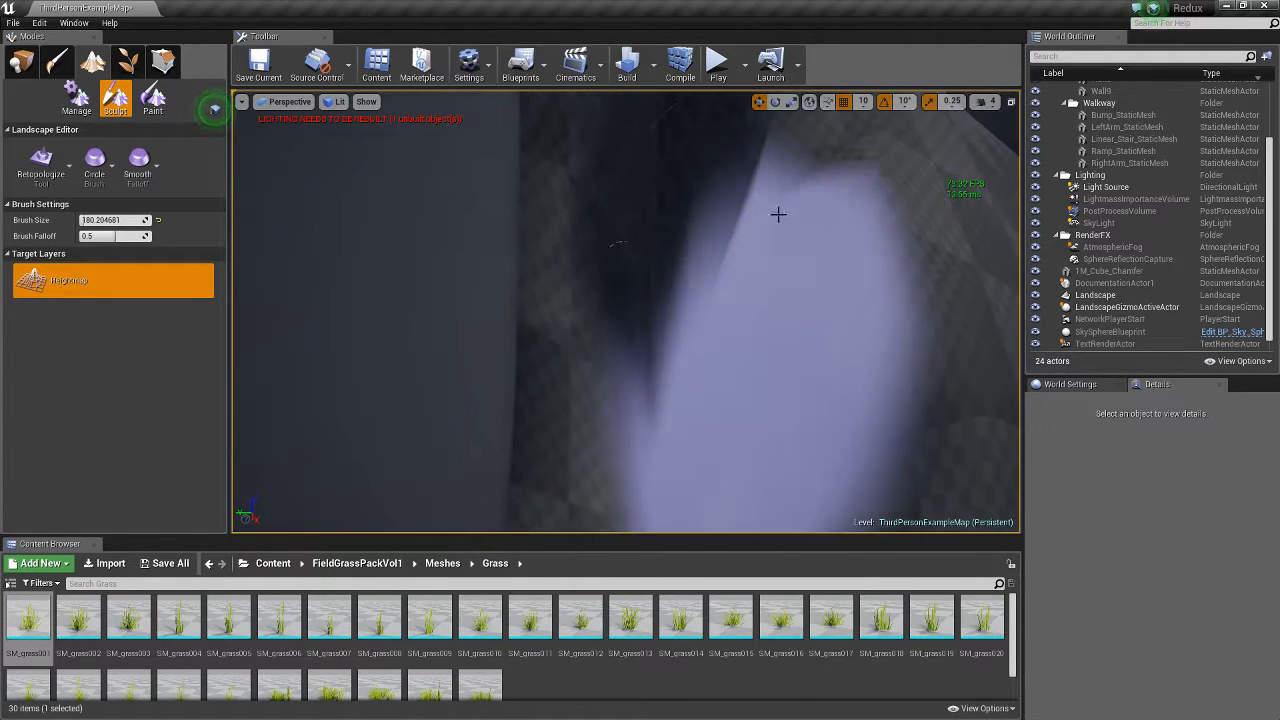
{"action": "right_click_drag", "start_coordinate": [810, 360], "coordinate": [900, 330]}
{"action": "right_click_drag", "start_coordinate": [626, 330], "coordinate": [450, 235]}
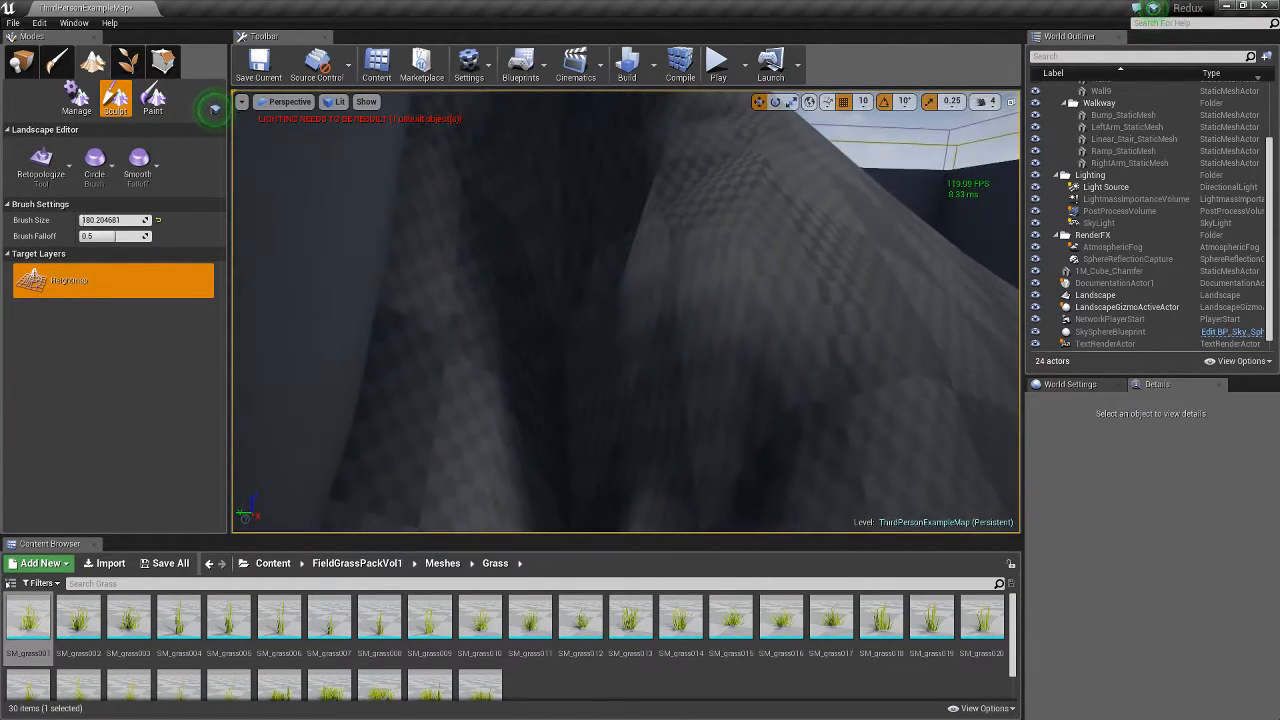
{"action": "right_click_drag", "start_coordinate": [660, 300], "coordinate": [689, 294]}
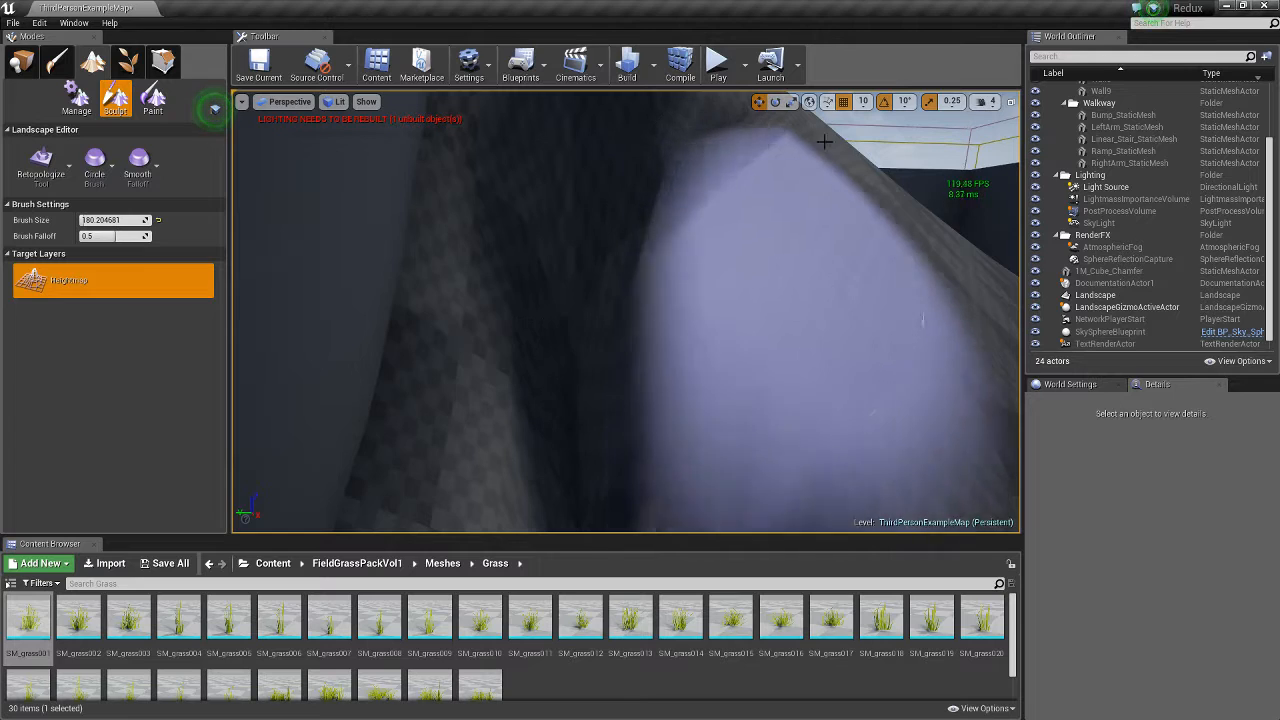
{"action": "mouse_move", "coordinate": [649, 423]}
{"action": "right_mouse_down"}
{"action": "mouse_move", "coordinate": [640, 490]}
{"action": "mouse_move", "coordinate": [655, 485]}
{"action": "mouse_move", "coordinate": [640, 420]}
{"action": "mouse_move", "coordinate": [670, 380]}
{"action": "mouse_move", "coordinate": [690, 365]}
{"action": "mouse_move", "coordinate": [705, 415]}
{"action": "mouse_move", "coordinate": [783, 369]}
{"action": "right_mouse_up"}
Erode the steep terrain folds beside the arena wall with the Erosion tool
{"action": "left_click", "coordinate": [42, 175]}
{"action": "left_click", "coordinate": [116, 402]}
{"action": "right_click_drag", "start_coordinate": [640, 330], "coordinate": [666, 189]}
{"action": "mouse_move", "coordinate": [600, 235]}
{"action": "left_mouse_down"}
{"action": "mouse_move", "coordinate": [662, 288]}
{"action": "mouse_move", "coordinate": [588, 378]}
{"action": "mouse_move", "coordinate": [686, 532]}
{"action": "mouse_move", "coordinate": [719, 393]}
{"action": "left_mouse_up"}
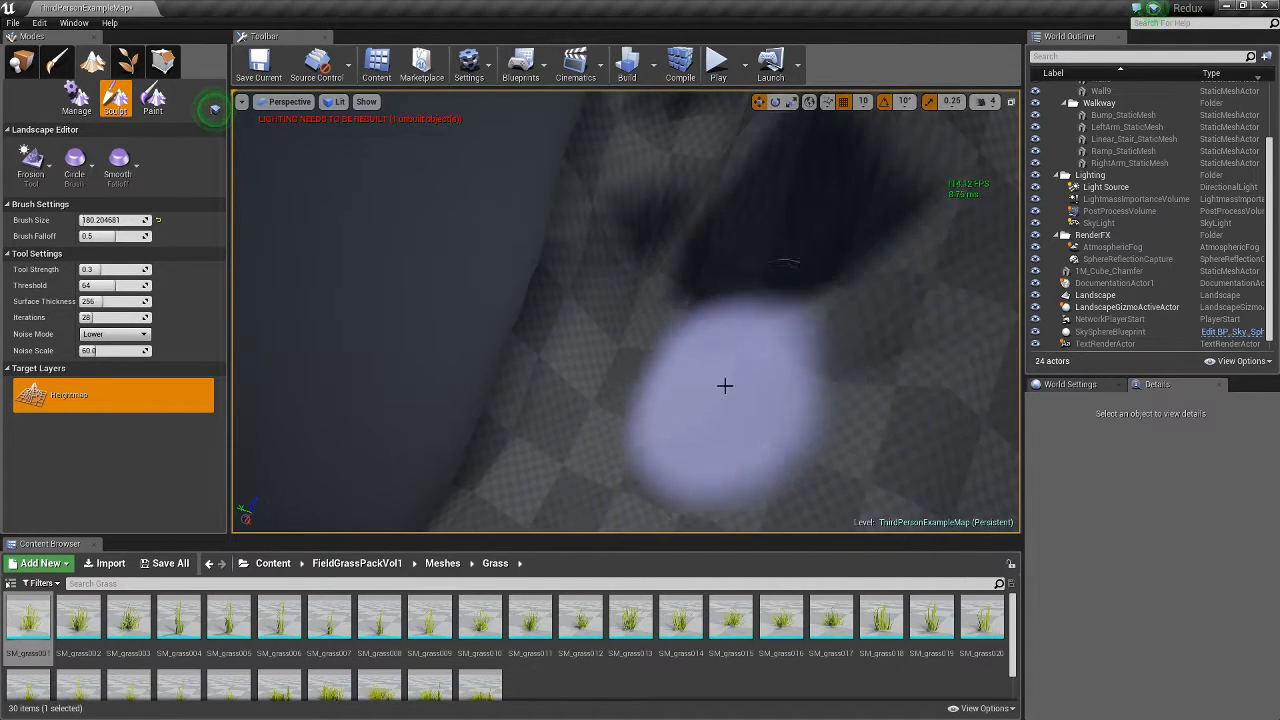
{"action": "right_click_drag", "start_coordinate": [719, 393], "coordinate": [694, 523]}
{"action": "mouse_move", "coordinate": [694, 523]}
{"action": "left_mouse_down"}
{"action": "mouse_move", "coordinate": [537, 286]}
{"action": "mouse_move", "coordinate": [680, 128]}
{"action": "mouse_move", "coordinate": [431, 246]}
{"action": "mouse_move", "coordinate": [404, 534]}
{"action": "mouse_move", "coordinate": [640, 425]}
{"action": "left_mouse_up"}
{"action": "mouse_move", "coordinate": [640, 425]}
{"action": "right_mouse_down"}
{"action": "mouse_move", "coordinate": [610, 400]}
{"action": "mouse_move", "coordinate": [642, 420]}
{"action": "right_mouse_up"}
{"action": "mouse_move", "coordinate": [642, 420]}
{"action": "left_mouse_down"}
{"action": "mouse_move", "coordinate": [854, 505]}
{"action": "mouse_move", "coordinate": [745, 410]}
{"action": "left_mouse_up"}
{"action": "mouse_move", "coordinate": [745, 410]}
{"action": "right_mouse_down"}
{"action": "mouse_move", "coordinate": [715, 385]}
{"action": "mouse_move", "coordinate": [697, 403]}
{"action": "right_mouse_up"}
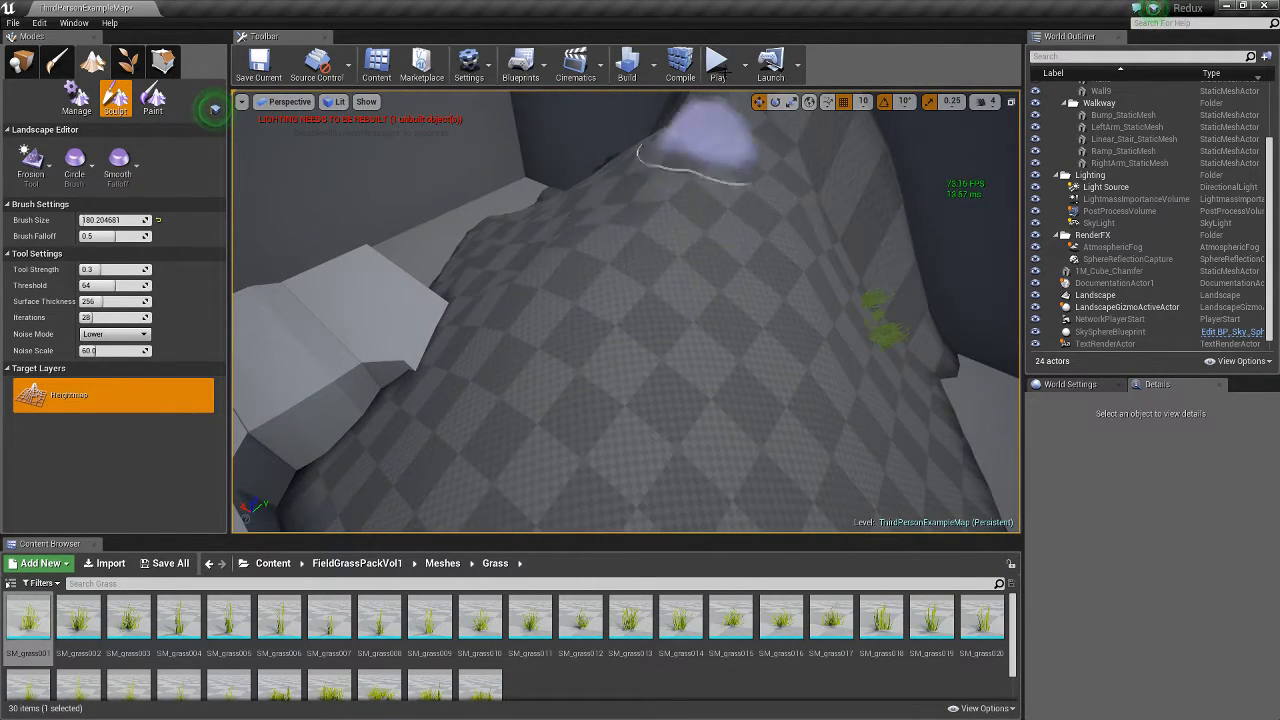
Erode the ramp's slope inside the arena and check the terrain on both sides of the wall
{"action": "mouse_move", "coordinate": [928, 406]}
{"action": "left_mouse_down"}
{"action": "mouse_move", "coordinate": [940, 382]}
{"action": "mouse_move", "coordinate": [800, 349]}
{"action": "mouse_move", "coordinate": [472, 398]}
{"action": "mouse_move", "coordinate": [426, 366]}
{"action": "left_mouse_up"}
{"action": "mouse_move", "coordinate": [506, 474]}
{"action": "right_mouse_down"}
{"action": "mouse_move", "coordinate": [475, 495]}
{"action": "mouse_move", "coordinate": [460, 485]}
{"action": "right_mouse_up"}
{"action": "mouse_move", "coordinate": [988, 483]}
{"action": "right_mouse_down"}
{"action": "mouse_move", "coordinate": [727, 224]}
{"action": "mouse_move", "coordinate": [764, 291]}
{"action": "right_mouse_up"}
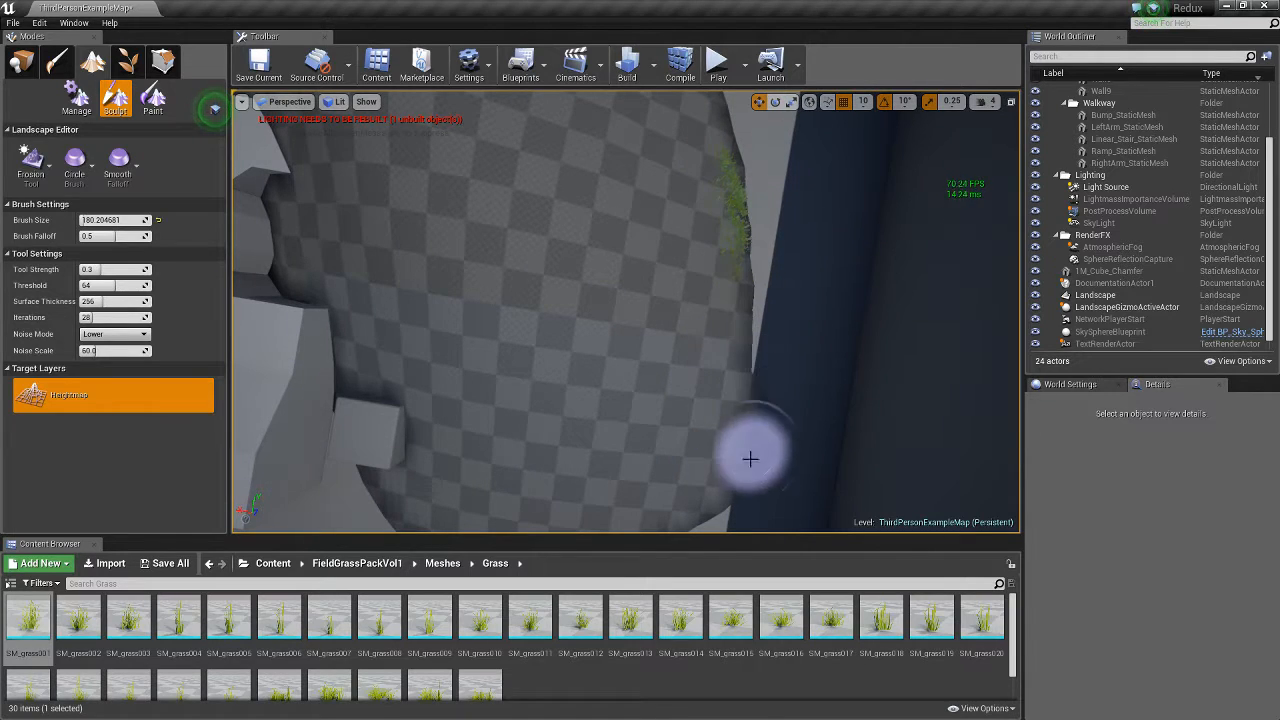
{"action": "mouse_move", "coordinate": [678, 119]}
{"action": "right_mouse_down"}
{"action": "mouse_move", "coordinate": [558, 315]}
{"action": "mouse_move", "coordinate": [540, 220]}
{"action": "mouse_move", "coordinate": [600, 240]}
{"action": "mouse_move", "coordinate": [610, 170]}
{"action": "mouse_move", "coordinate": [620, 270]}
{"action": "mouse_move", "coordinate": [645, 211]}
{"action": "right_mouse_up"}
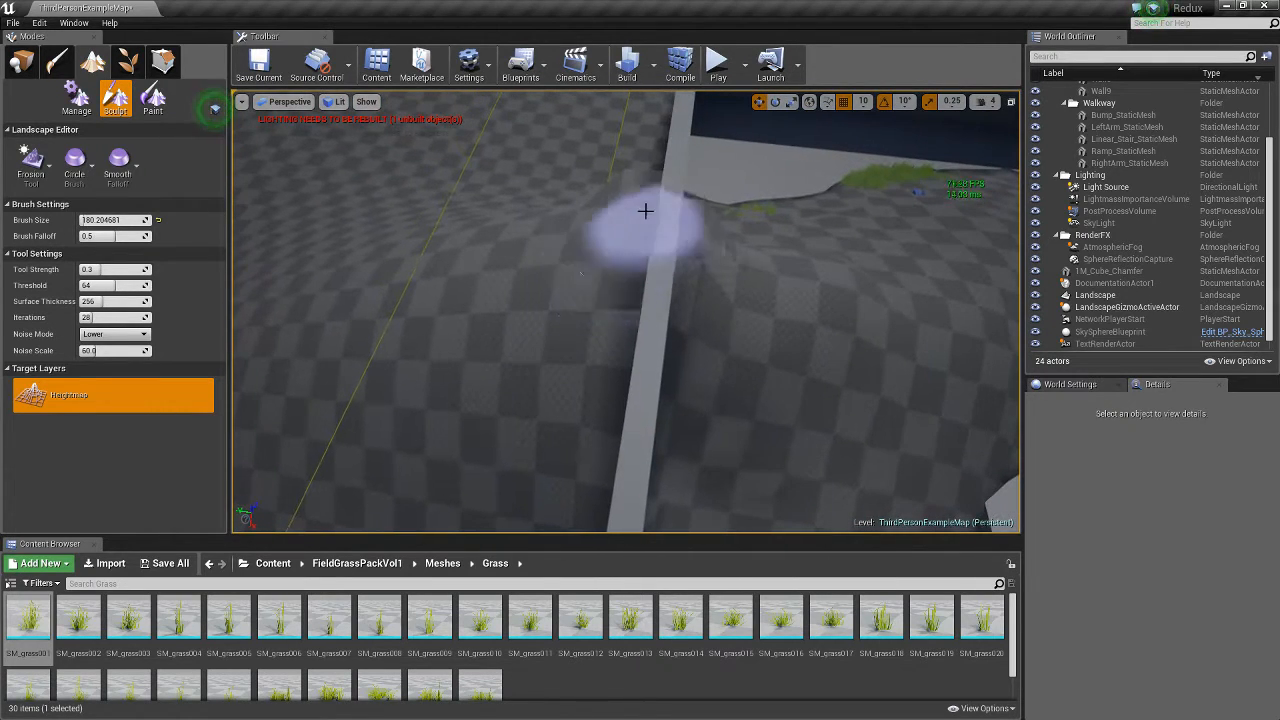
{"action": "right_click_drag", "start_coordinate": [656, 311], "coordinate": [765, 290]}
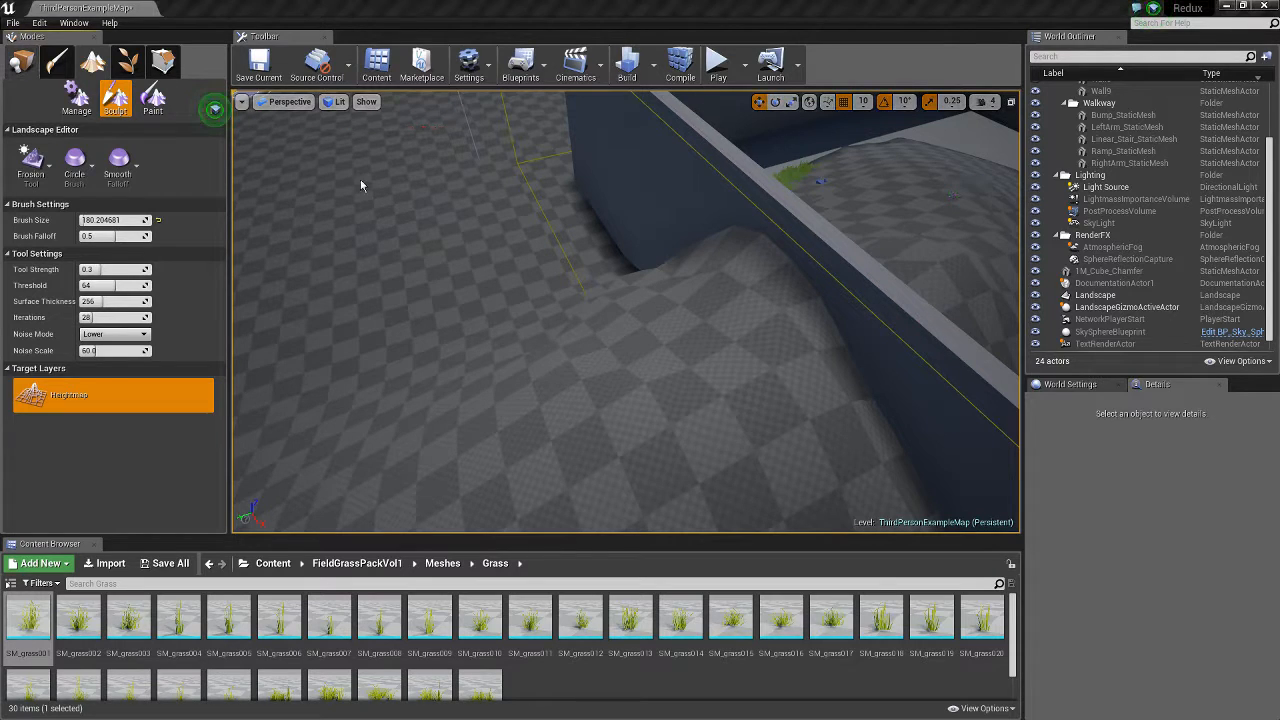
Delete the arena wall that runs through the middle of the terrain ramp
{"action": "key", "text": "shift+1"}
{"action": "left_click", "coordinate": [634, 222]}
{"action": "key", "text": "Delete"}
{"action": "right_click_drag", "start_coordinate": [656, 214], "coordinate": [850, 135]}
{"action": "mouse_move", "coordinate": [525, 251]}
{"action": "right_mouse_down"}
{"action": "mouse_move", "coordinate": [462, 246]}
{"action": "mouse_move", "coordinate": [525, 251]}
{"action": "right_mouse_up"}
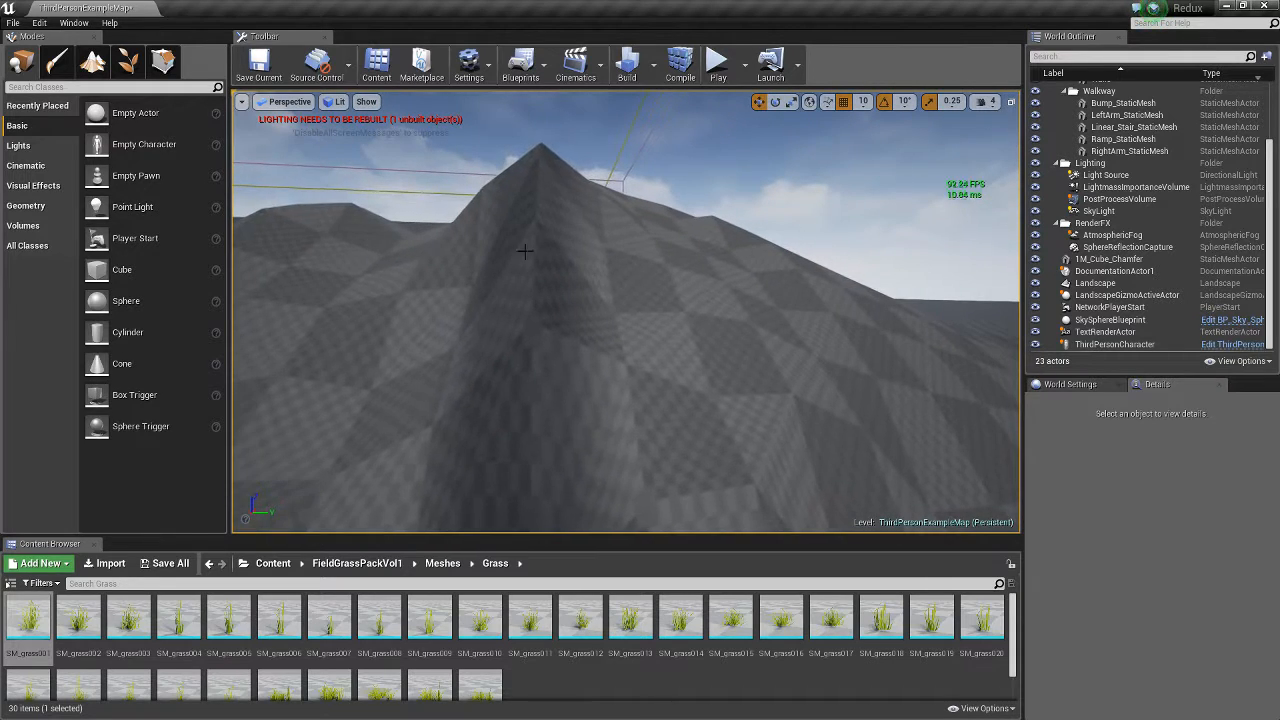
Erode the sharp terrain ridge where the deleted wall stood
{"action": "left_click", "coordinate": [101, 67]}
{"action": "left_click_drag", "start_coordinate": [523, 277], "coordinate": [571, 354]}
{"action": "mouse_move", "coordinate": [571, 354]}
{"action": "right_mouse_down"}
{"action": "mouse_move", "coordinate": [650, 400]}
{"action": "mouse_move", "coordinate": [670, 430]}
{"action": "mouse_move", "coordinate": [552, 332]}
{"action": "right_mouse_up"}
{"action": "mouse_move", "coordinate": [394, 506]}
{"action": "right_mouse_down"}
{"action": "mouse_move", "coordinate": [480, 440]}
{"action": "mouse_move", "coordinate": [500, 390]}
{"action": "mouse_move", "coordinate": [480, 350]}
{"action": "mouse_move", "coordinate": [560, 385]}
{"action": "mouse_move", "coordinate": [670, 365]}
{"action": "mouse_move", "coordinate": [630, 380]}
{"action": "mouse_move", "coordinate": [620, 420]}
{"action": "right_mouse_up"}
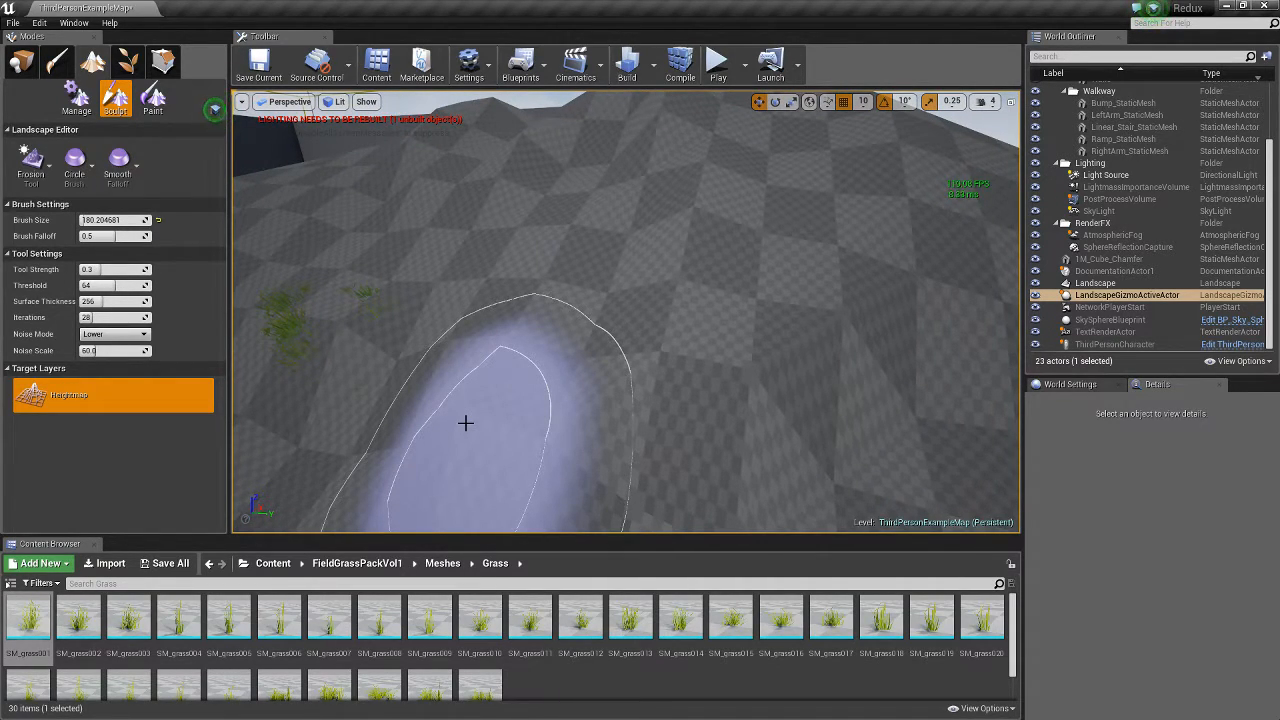
{"action": "mouse_move", "coordinate": [564, 314]}
{"action": "right_mouse_down"}
{"action": "mouse_move", "coordinate": [540, 300]}
{"action": "mouse_move", "coordinate": [520, 320]}
{"action": "mouse_move", "coordinate": [580, 340]}
{"action": "mouse_move", "coordinate": [630, 325]}
{"action": "mouse_move", "coordinate": [655, 290]}
{"action": "mouse_move", "coordinate": [690, 335]}
{"action": "mouse_move", "coordinate": [655, 305]}
{"action": "mouse_move", "coordinate": [545, 350]}
{"action": "mouse_move", "coordinate": [500, 340]}
{"action": "mouse_move", "coordinate": [480, 310]}
{"action": "right_mouse_up"}
Flatten the ramp terrain down to the surrounding ground using the Flatten tool with a brush size of about 1960
{"action": "left_click", "coordinate": [41, 172]}
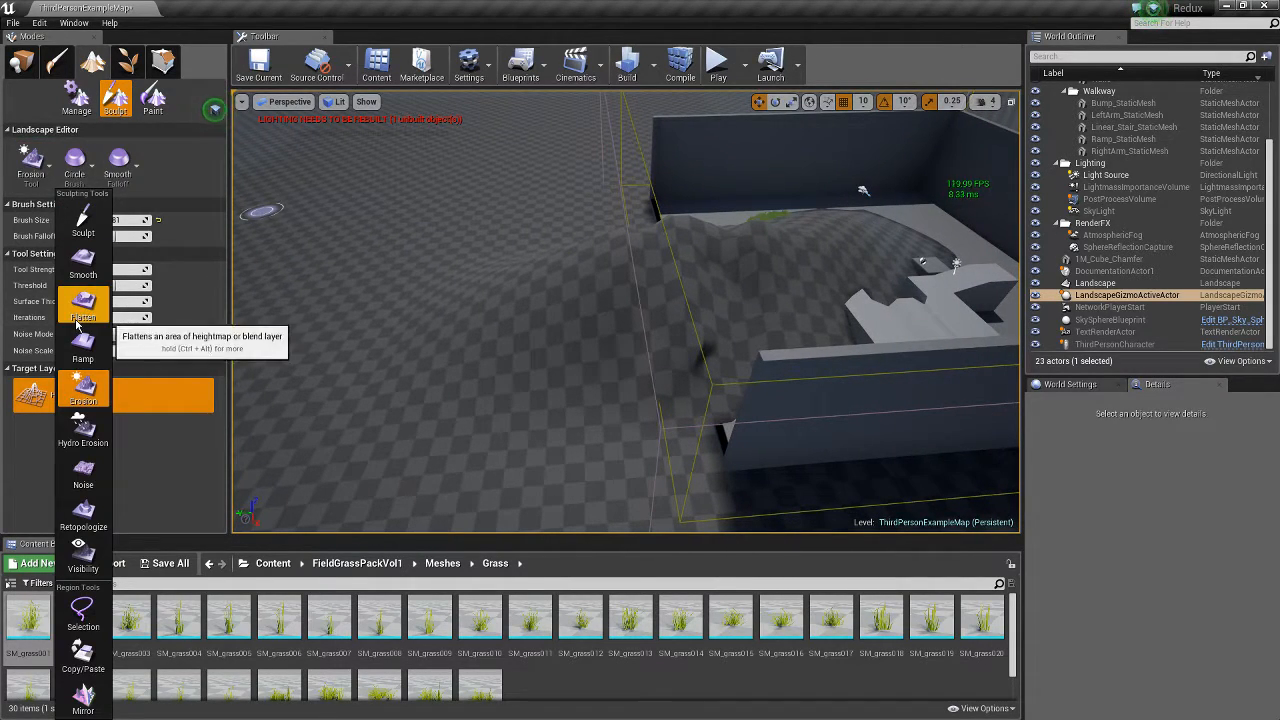
{"action": "left_click", "coordinate": [83, 305]}
{"action": "left_click_drag", "start_coordinate": [88, 220], "coordinate": [118, 220]}
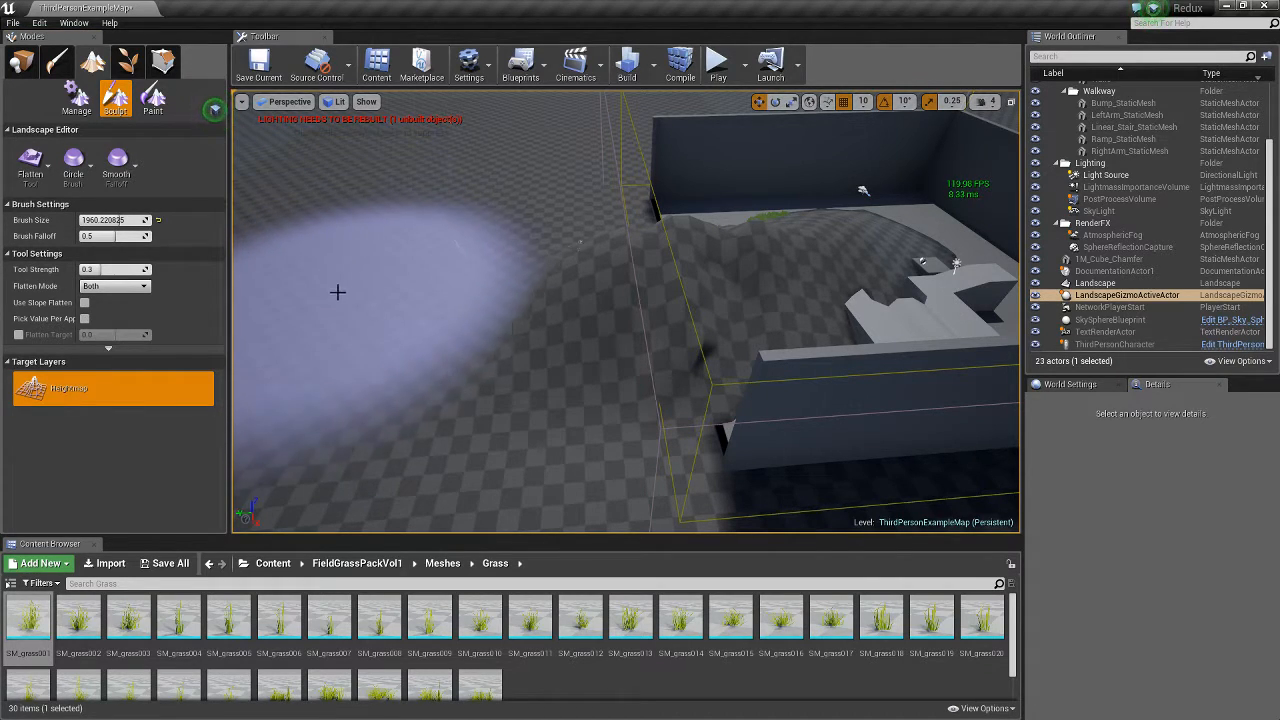
{"action": "mouse_move", "coordinate": [458, 403]}
{"action": "left_mouse_down"}
{"action": "mouse_move", "coordinate": [775, 370]}
{"action": "mouse_move", "coordinate": [900, 245]}
{"action": "mouse_move", "coordinate": [540, 330]}
{"action": "left_mouse_up"}
{"action": "key", "text": "w"}
{"action": "mouse_move", "coordinate": [638, 374]}
{"action": "right_mouse_down"}
{"action": "mouse_move", "coordinate": [638, 385]}
{"action": "mouse_move", "coordinate": [662, 240]}
{"action": "mouse_move", "coordinate": [675, 235]}
{"action": "mouse_move", "coordinate": [830, 325]}
{"action": "mouse_move", "coordinate": [740, 280]}
{"action": "mouse_move", "coordinate": [646, 369]}
{"action": "right_mouse_up"}
{"action": "key", "text": "w"}
{"action": "key", "text": "s"}
{"action": "key", "text": "w"}
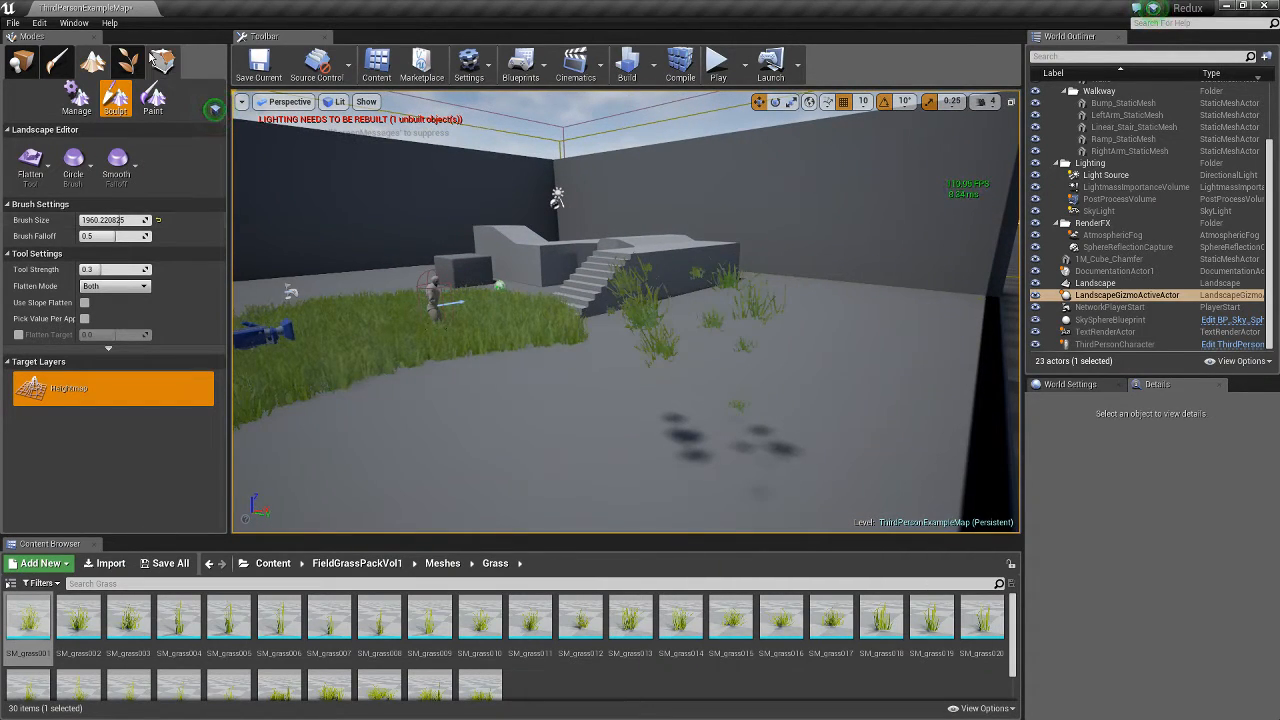
Erase the stray foliage grass floating beside the stairs on the arena floor
{"action": "left_click", "coordinate": [152, 64]}
{"action": "left_click_drag", "start_coordinate": [657, 300], "coordinate": [777, 354], "text": "shift"}
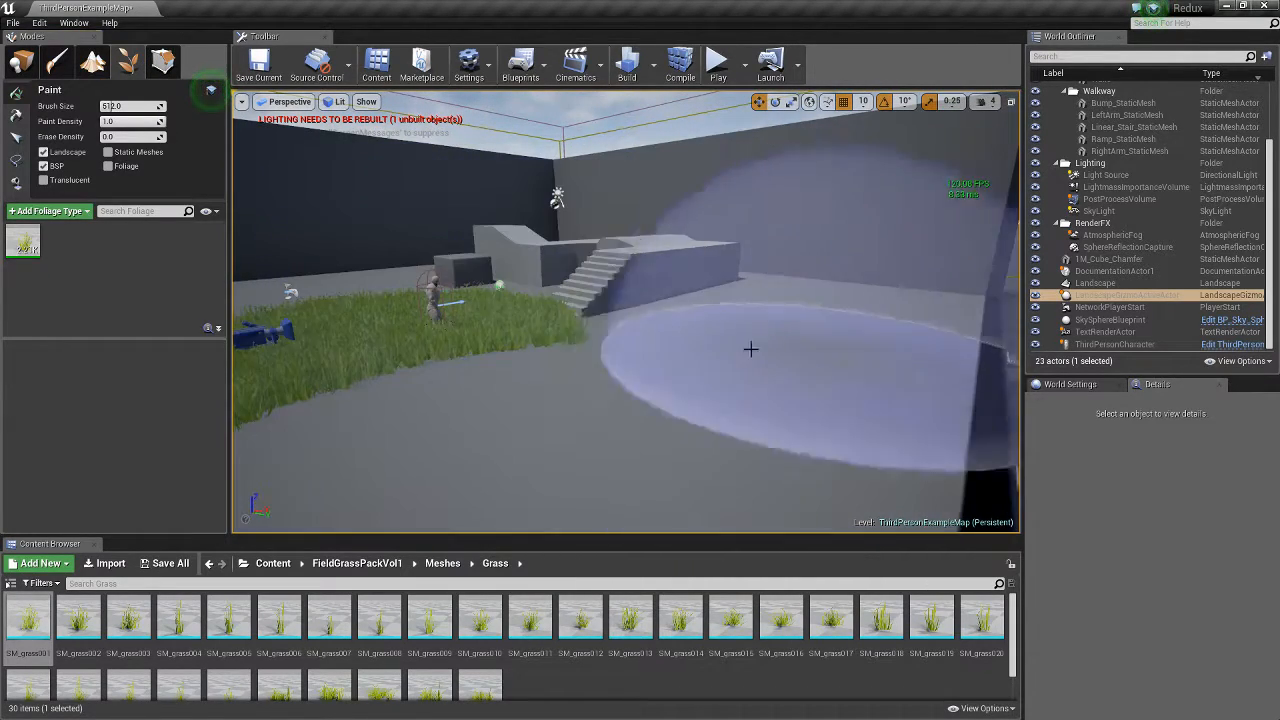
{"action": "key", "text": "s"}
{"action": "mouse_move", "coordinate": [404, 293]}
{"action": "right_mouse_down"}
{"action": "mouse_move", "coordinate": [440, 298]}
{"action": "mouse_move", "coordinate": [390, 292]}
{"action": "mouse_move", "coordinate": [404, 293]}
{"action": "right_mouse_up"}
Choose the landscape Visibility sculpting tool and examine the terrain outside the arena
{"action": "left_click", "coordinate": [78, 74]}
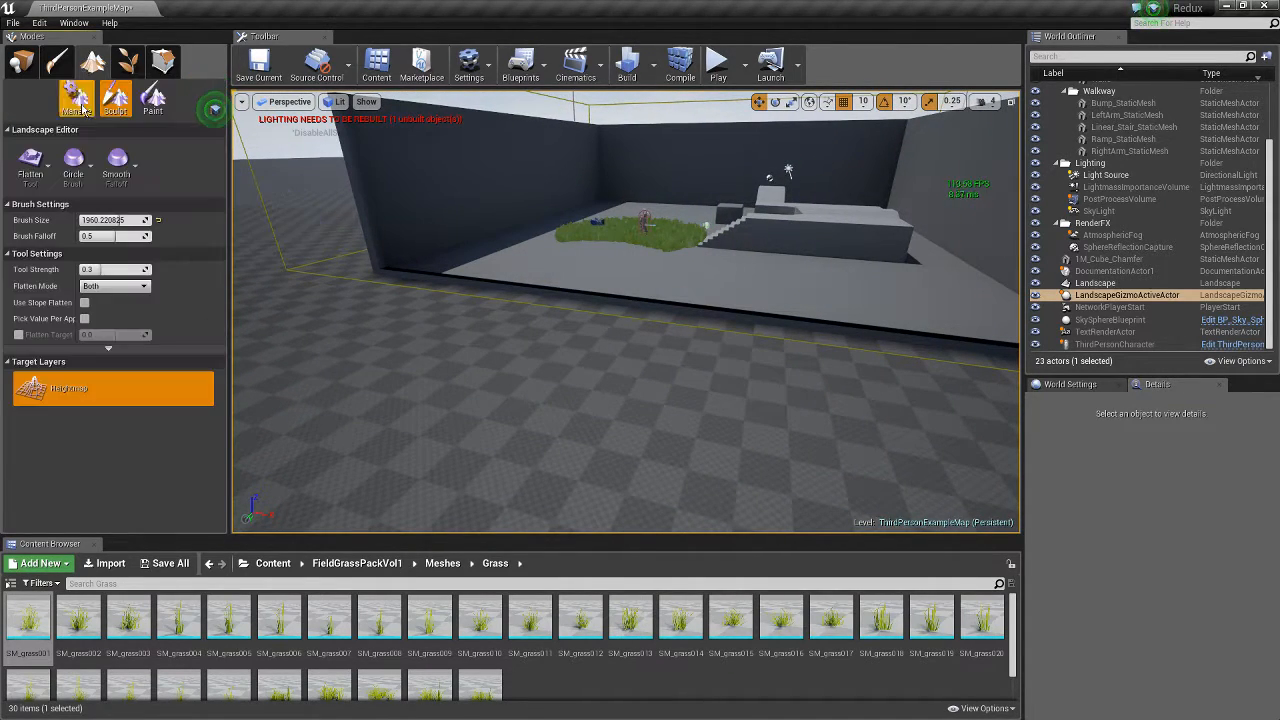
{"action": "left_click", "coordinate": [43, 190]}
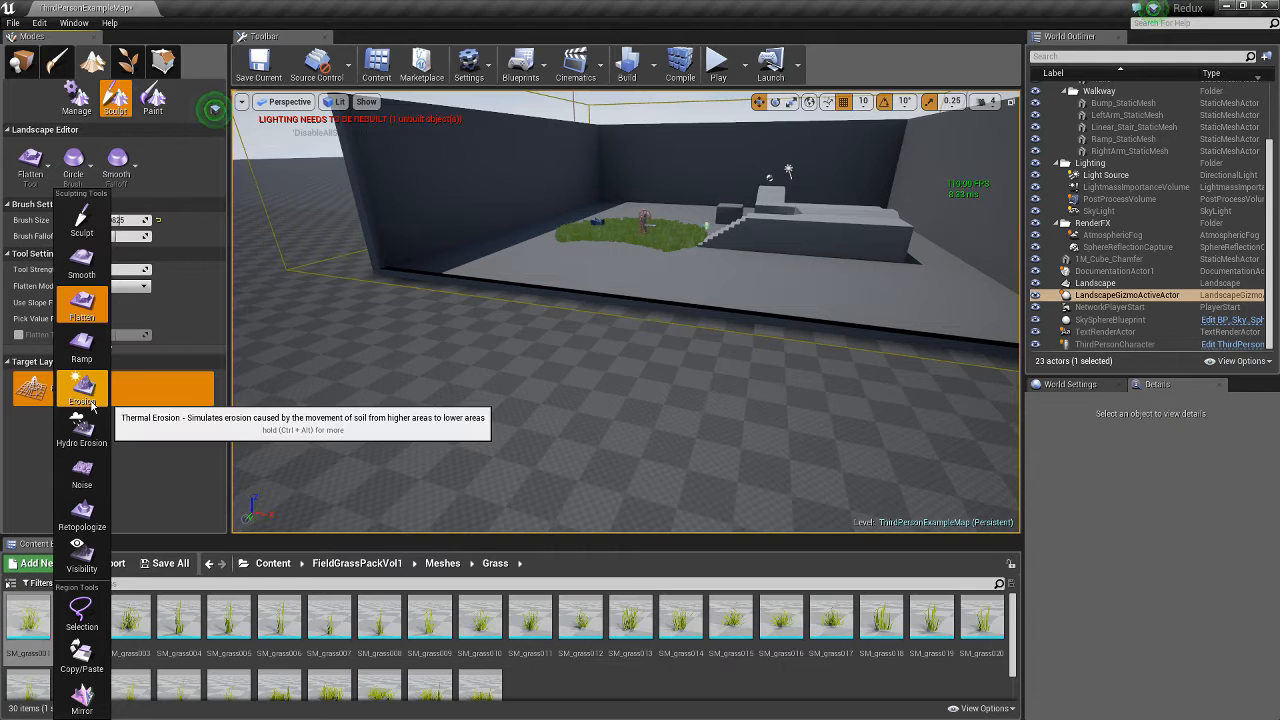
{"action": "left_click", "coordinate": [82, 556]}
{"action": "mouse_move", "coordinate": [654, 317]}
{"action": "right_mouse_down"}
{"action": "mouse_move", "coordinate": [650, 262]}
{"action": "mouse_move", "coordinate": [645, 353]}
{"action": "mouse_move", "coordinate": [698, 268]}
{"action": "mouse_move", "coordinate": [700, 366]}
{"action": "mouse_move", "coordinate": [702, 318]}
{"action": "right_mouse_up"}
{"action": "key", "text": "w"}
{"action": "key", "text": "s"}
{"action": "mouse_move", "coordinate": [652, 262]}
{"action": "right_mouse_down"}
{"action": "mouse_move", "coordinate": [652, 215]}
{"action": "mouse_move", "coordinate": [654, 262]}
{"action": "mouse_move", "coordinate": [651, 237]}
{"action": "right_mouse_up"}
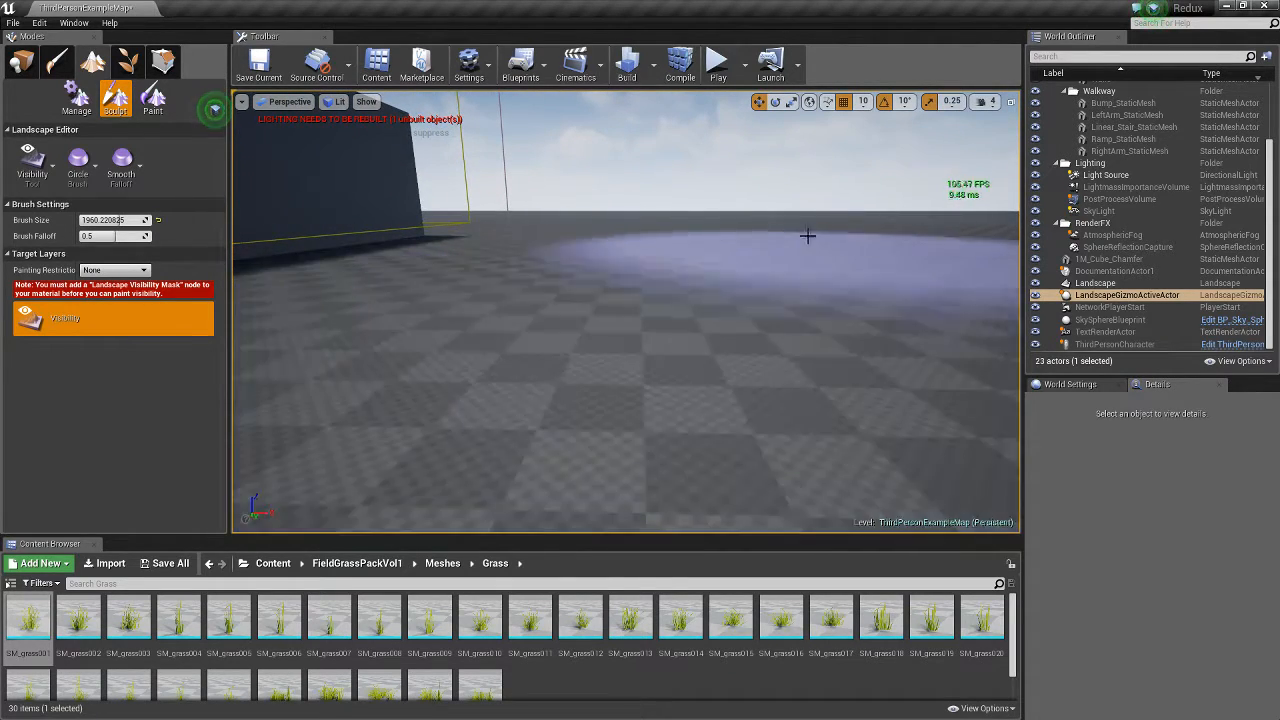
Leave landscape editing, create a folder named Landscape in the root Content folder and open it
{"action": "left_click", "coordinate": [22, 63]}
{"action": "left_click", "coordinate": [272, 563]}
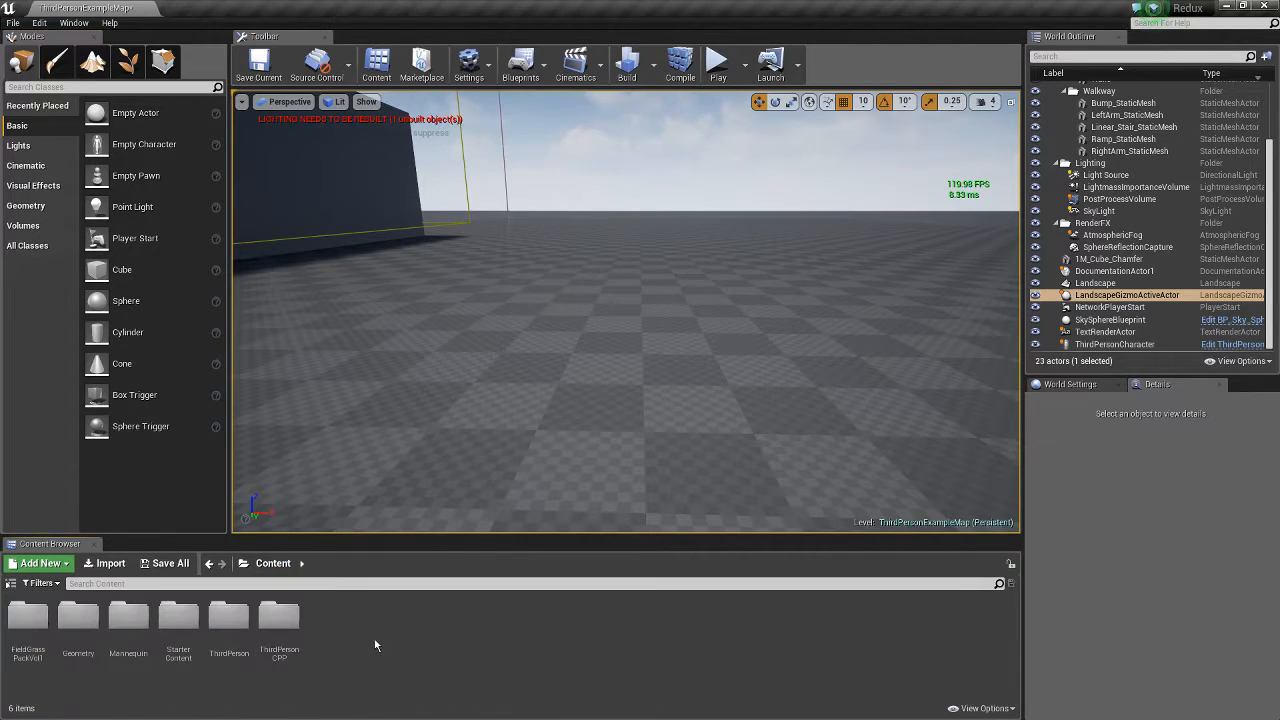
{"action": "right_click", "coordinate": [374, 638]}
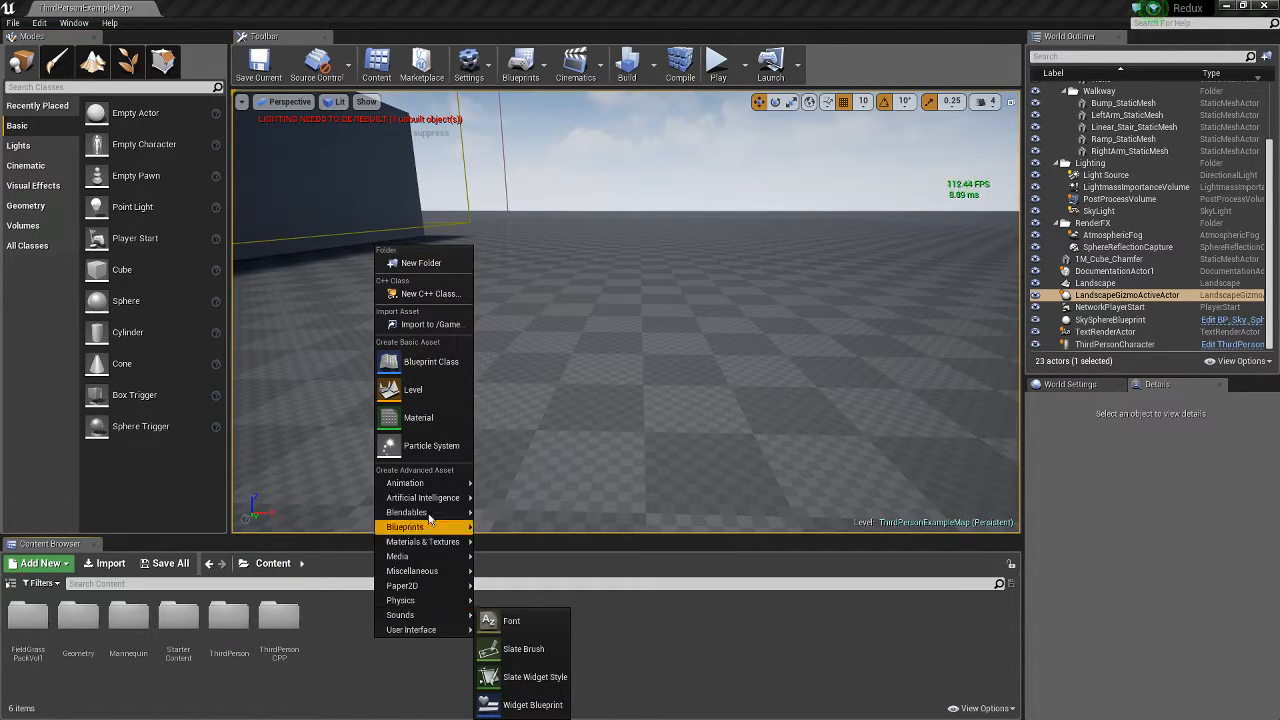
{"action": "left_click", "coordinate": [444, 265]}
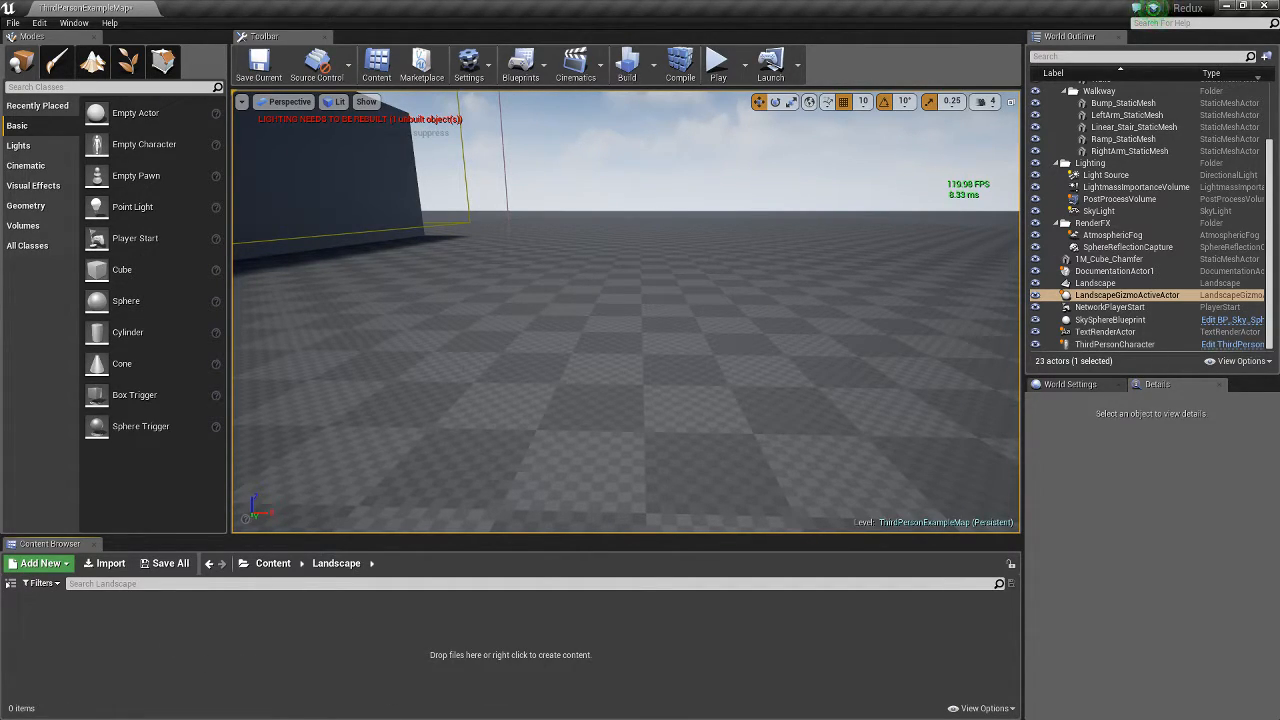
{"action": "key", "text": "super+e"}
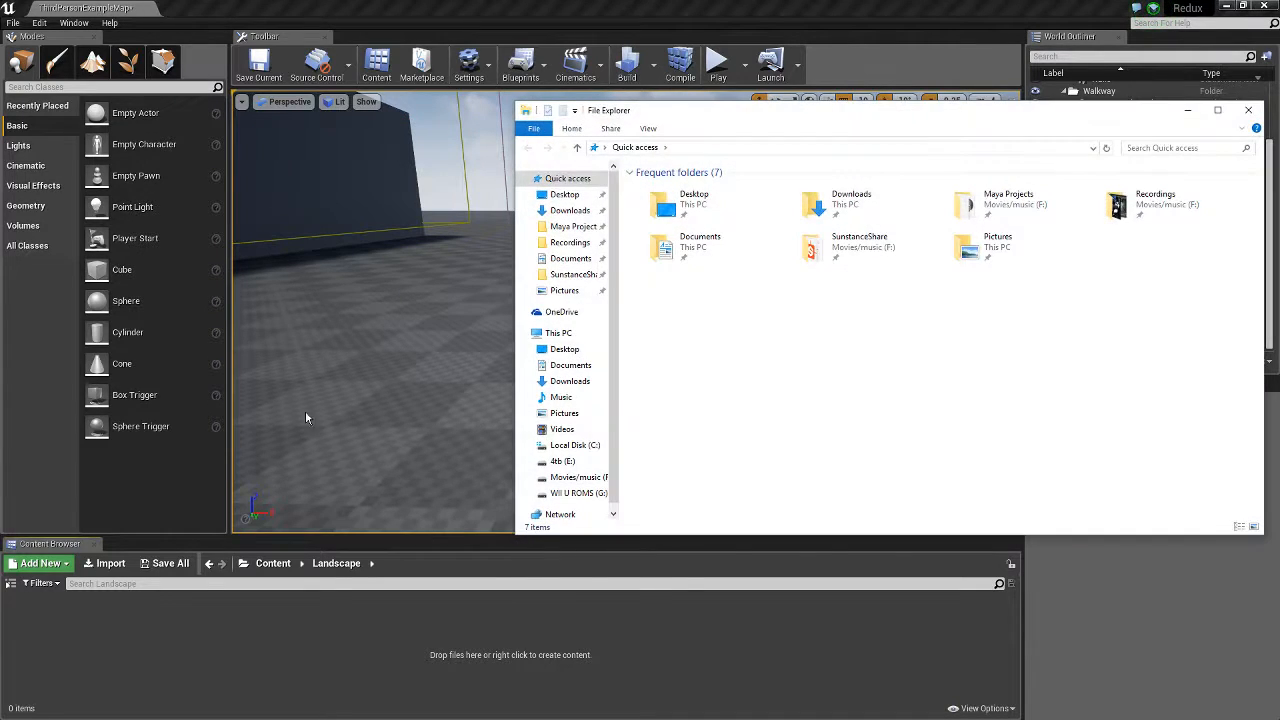
{"action": "left_click", "coordinate": [1248, 111]}
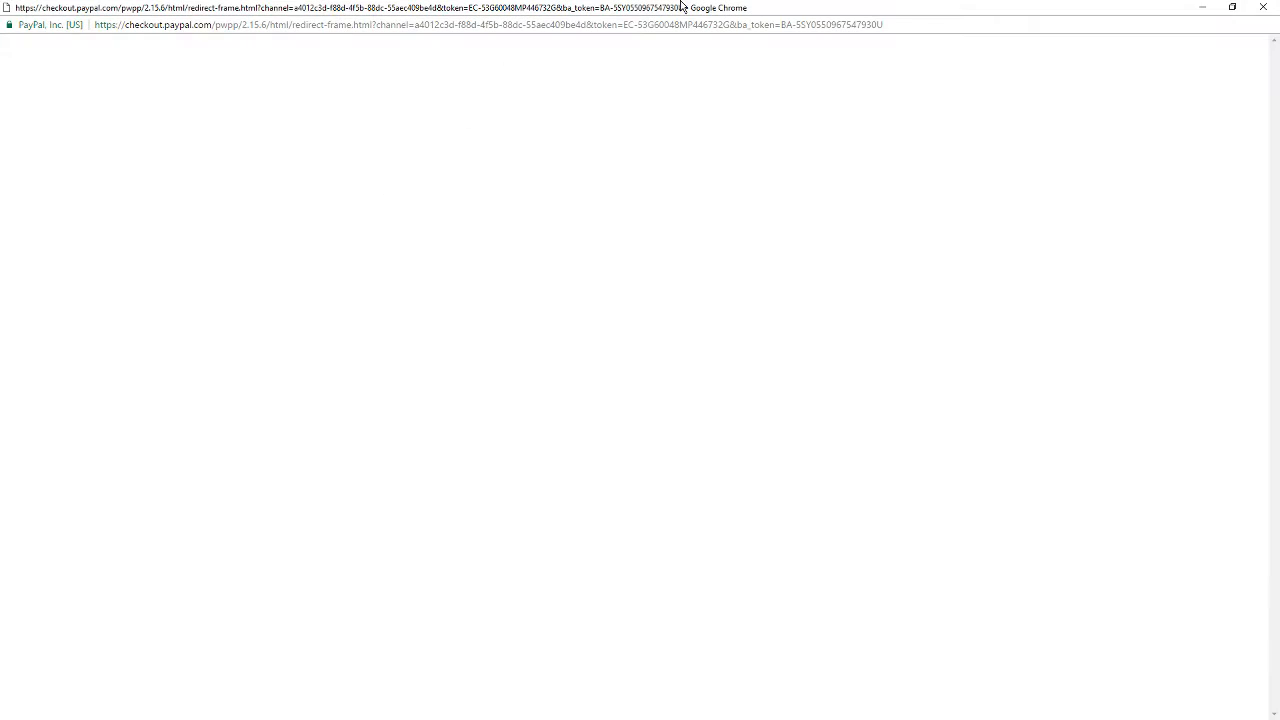
{"action": "left_click_drag", "start_coordinate": [1105, 8], "coordinate": [0, 545]}
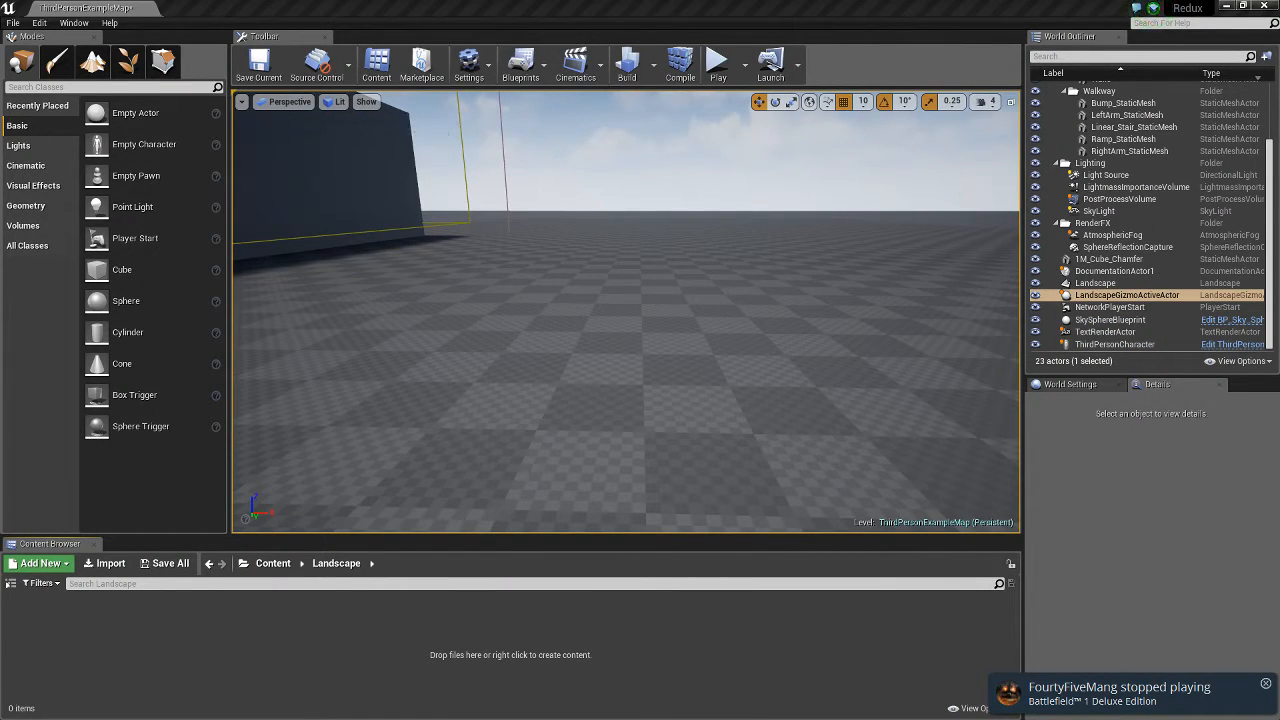
Switch to Google Chrome and enter a Google address in the new tab
{"action": "left_click_drag", "start_coordinate": [0, 118], "coordinate": [680, 2]}
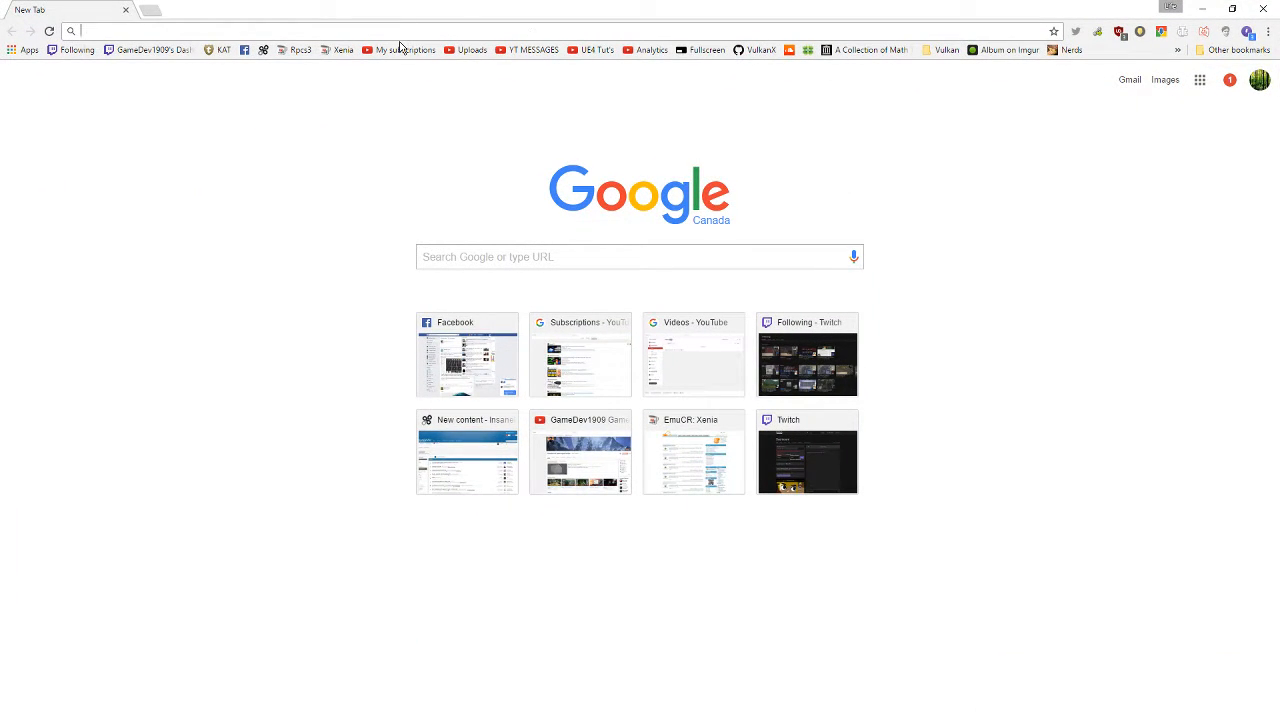
{"action": "type", "text": "goo"}
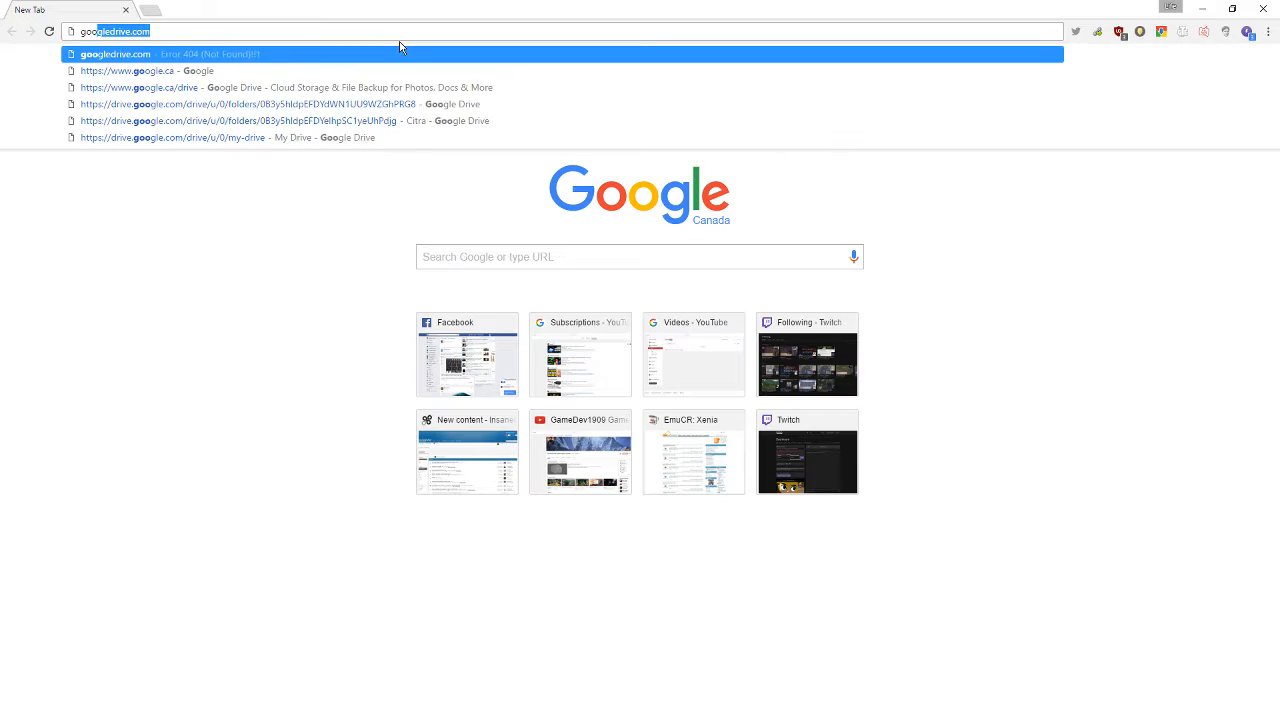